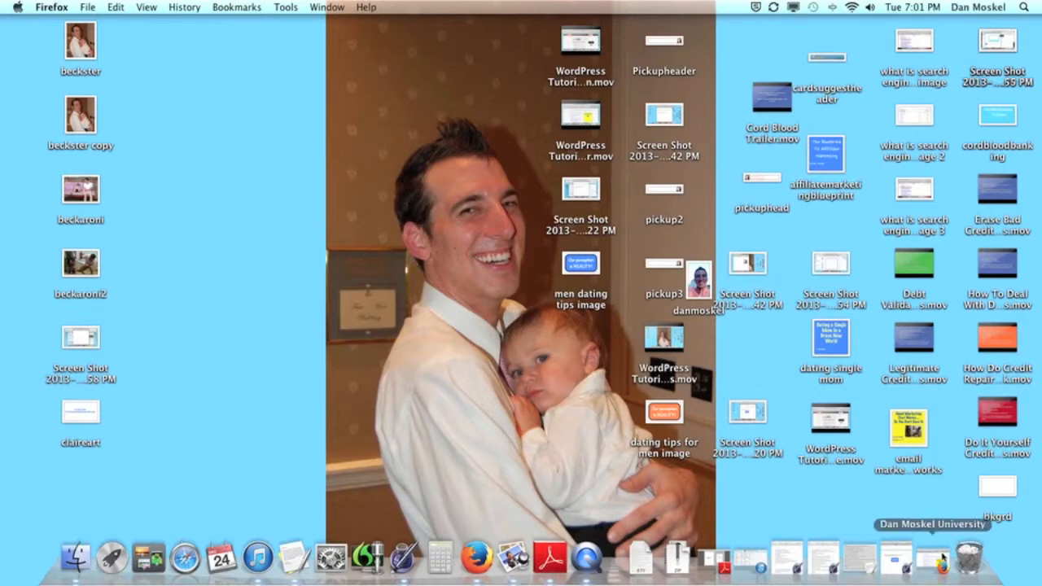
Restore the minimized Firefox window from the Dock
left_click(943, 558)
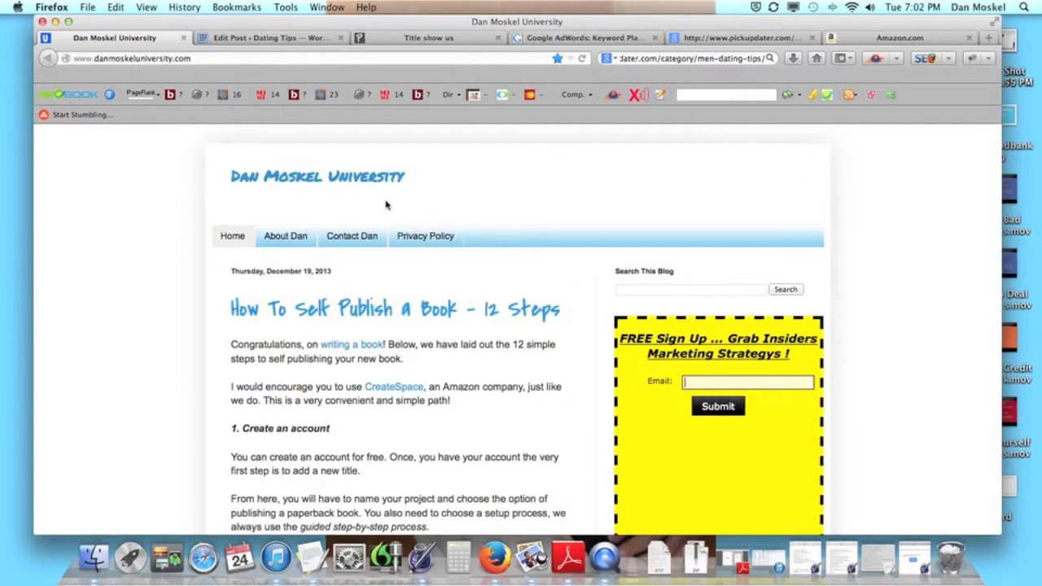
Highlight the 5 Conversation Starters result title, check the Keyword Planner, and return to the 'Title show us' post
left_click(757, 38)
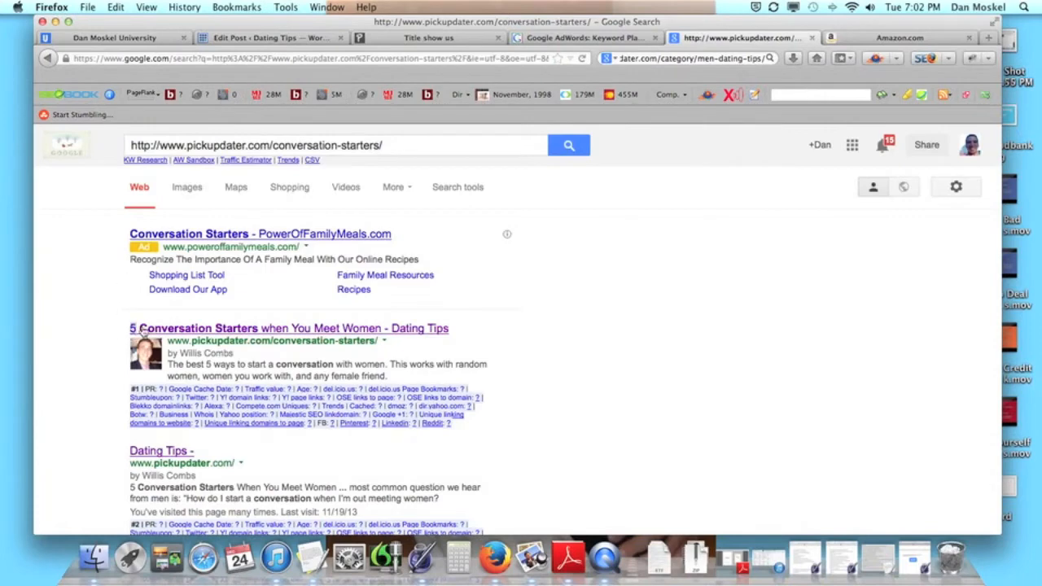
left_click_drag(129, 329, 437, 334)
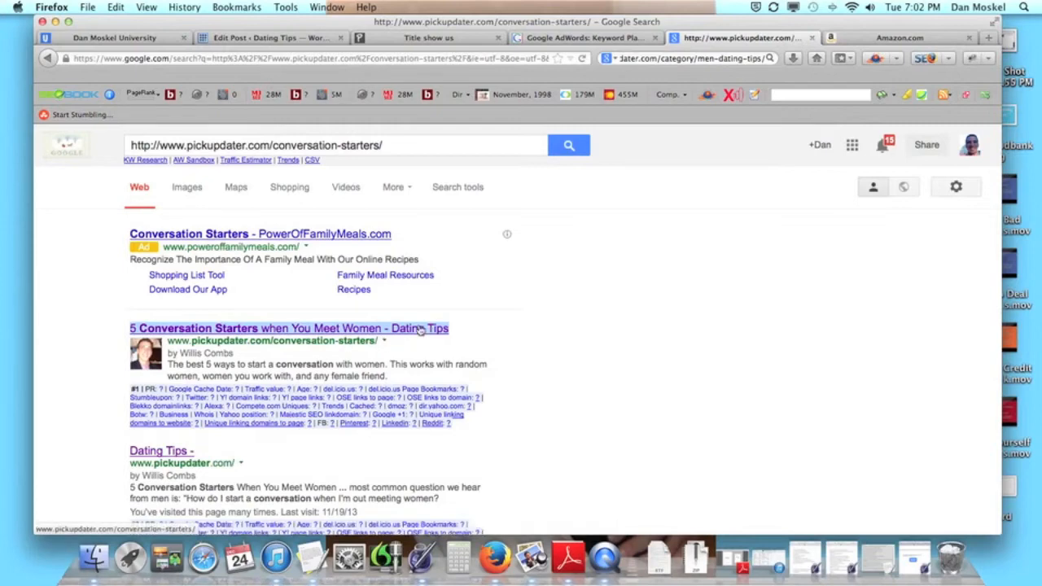
left_click(598, 37)
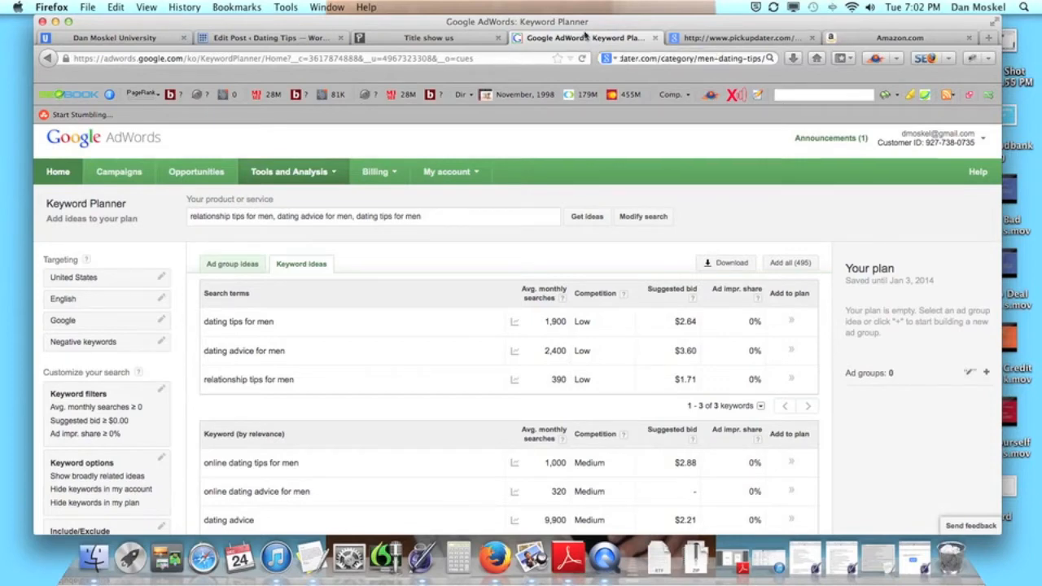
left_click(286, 40)
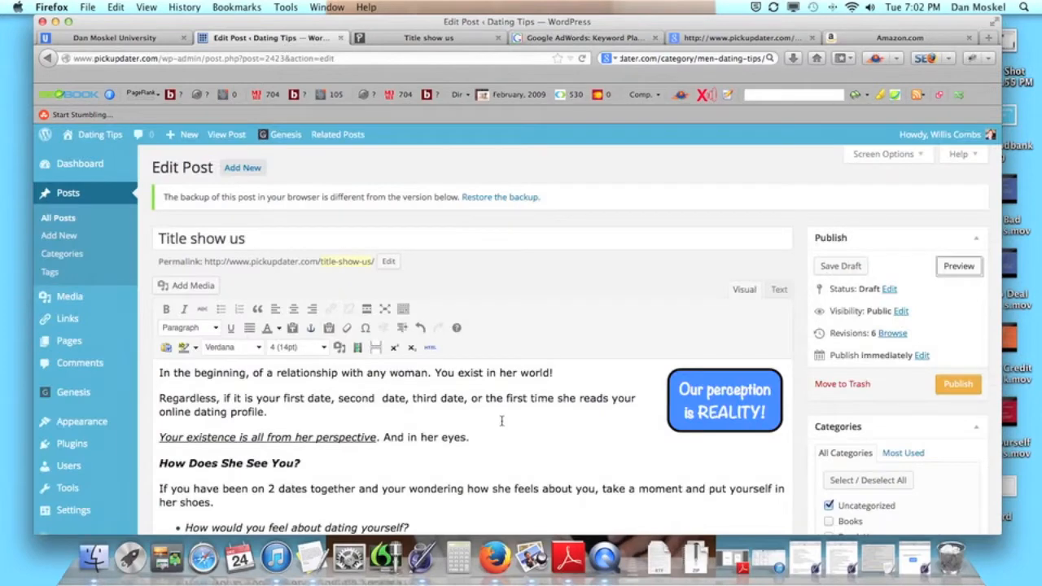
left_click(362, 398)
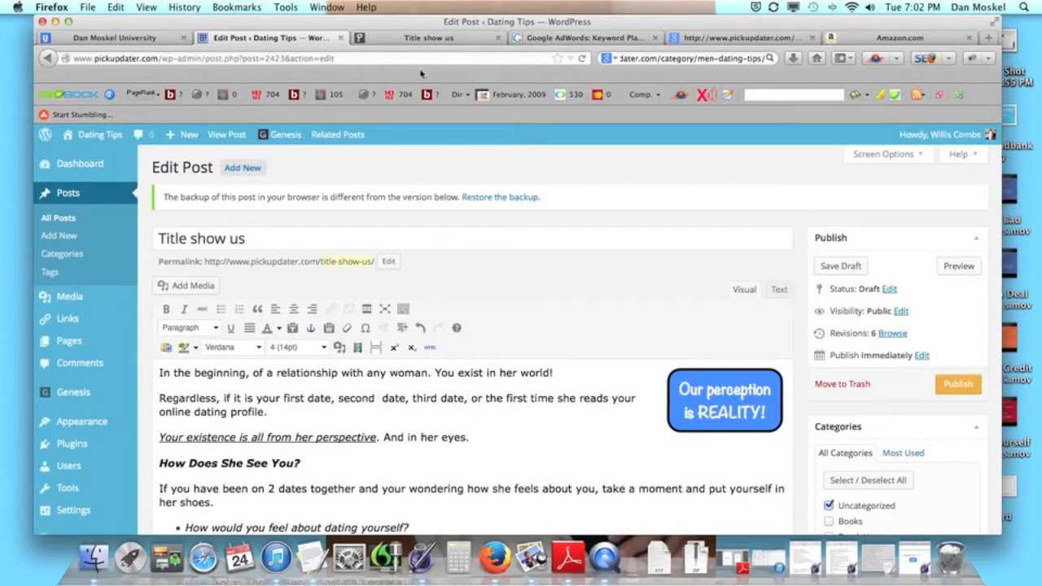
left_click(431, 38)
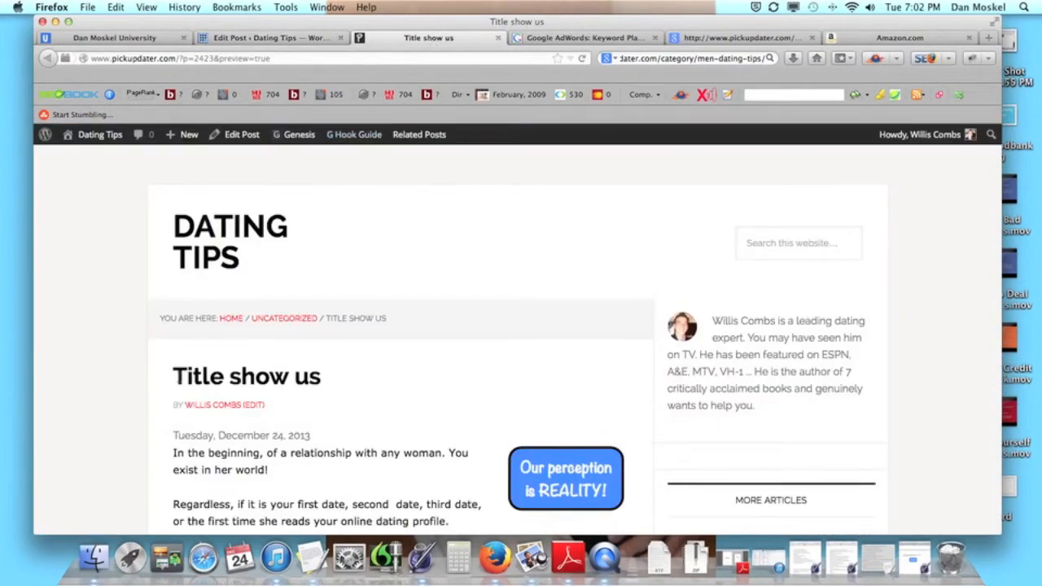
scroll(295, 388, "down", 2)
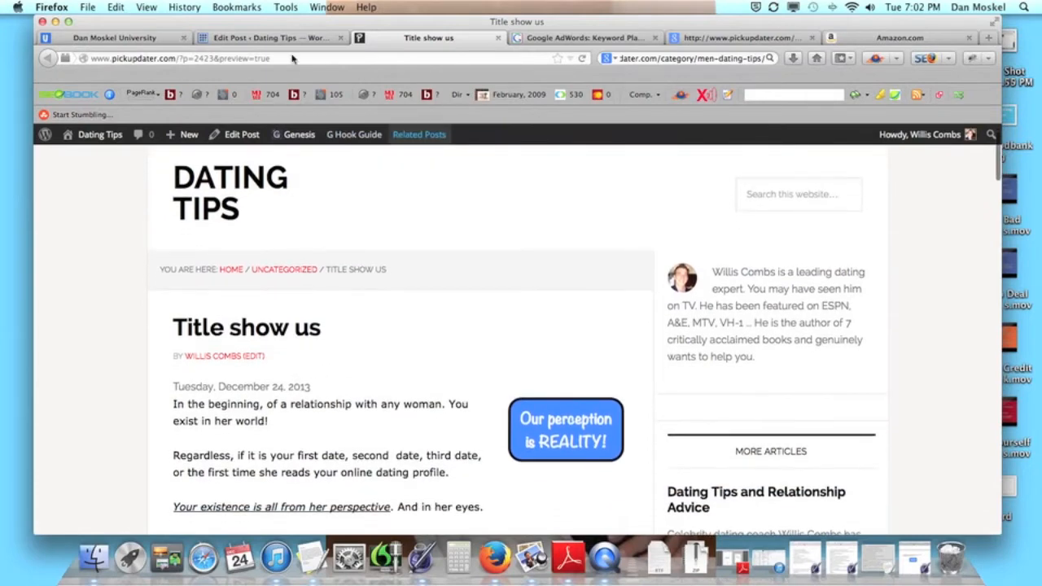
left_click(269, 38)
scroll(481, 219, "down", 1)
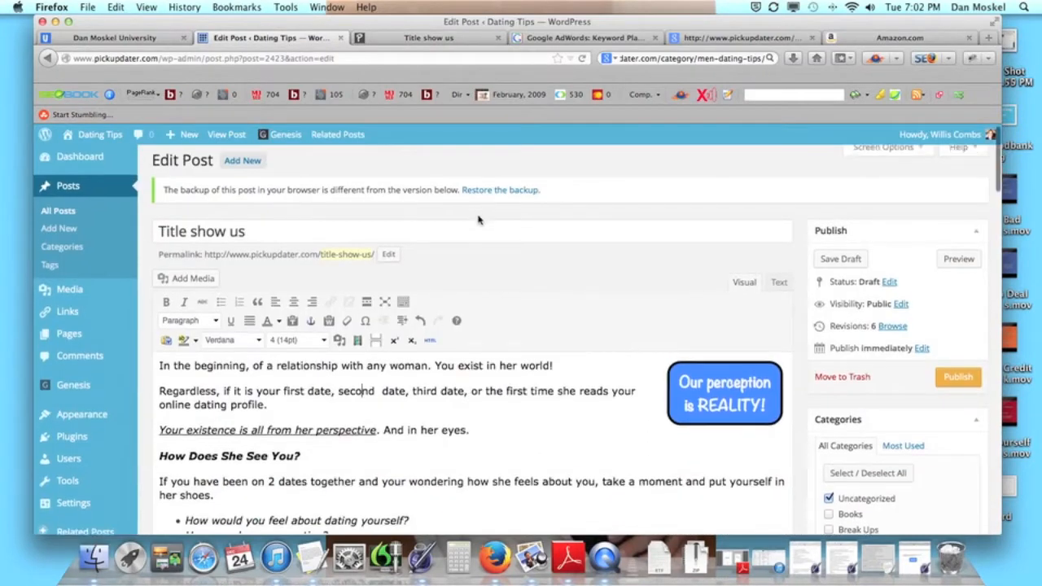
left_click(296, 226)
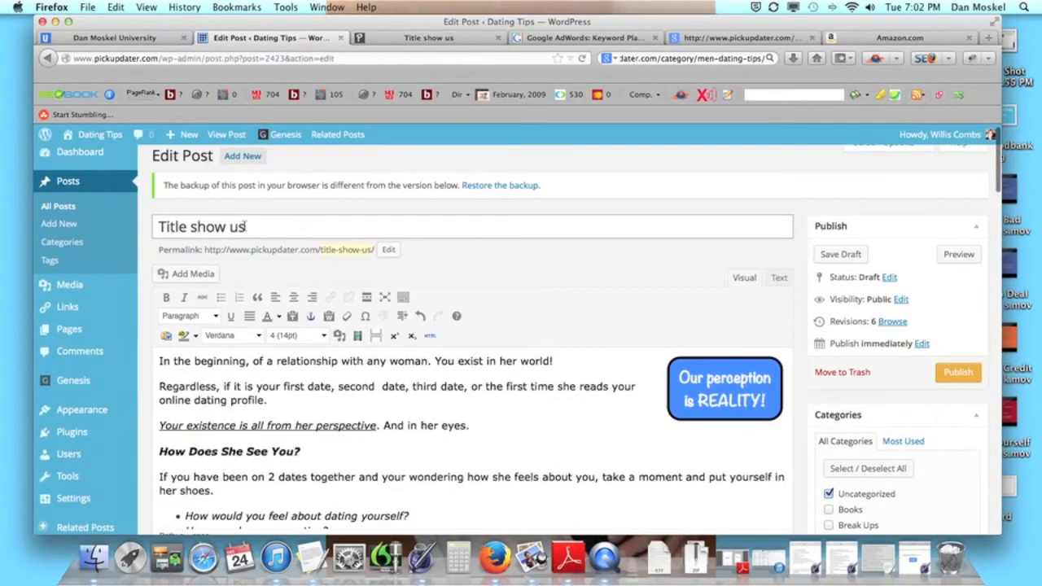
scroll(278, 245, "down", 10)
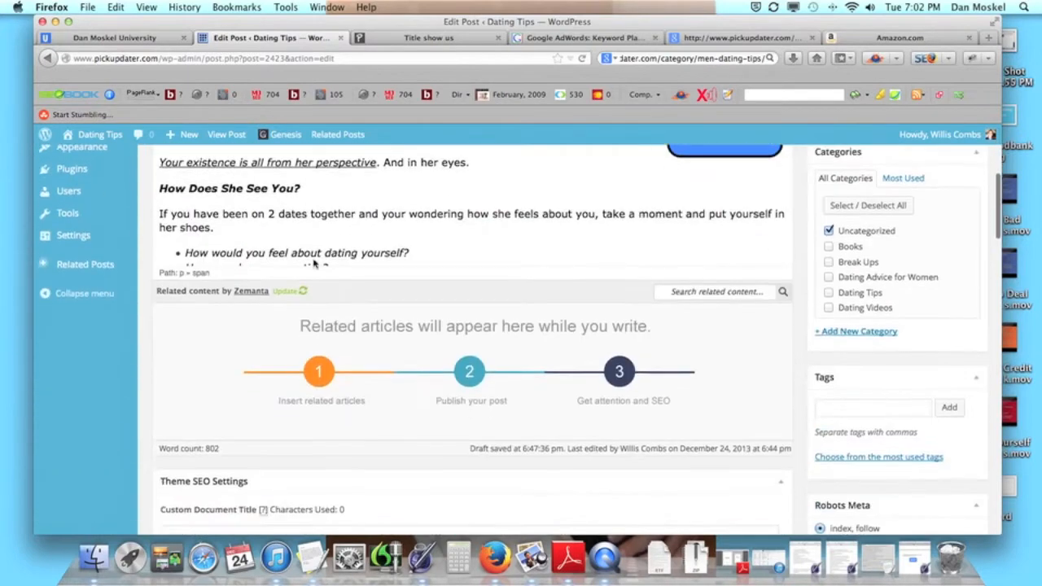
scroll(273, 383, "down", 3)
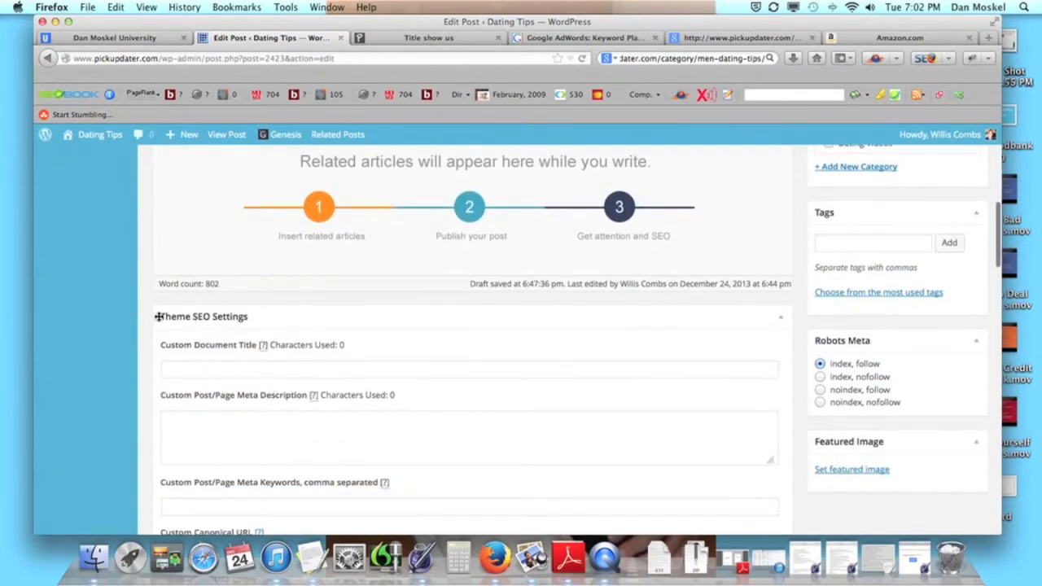
left_click(215, 373)
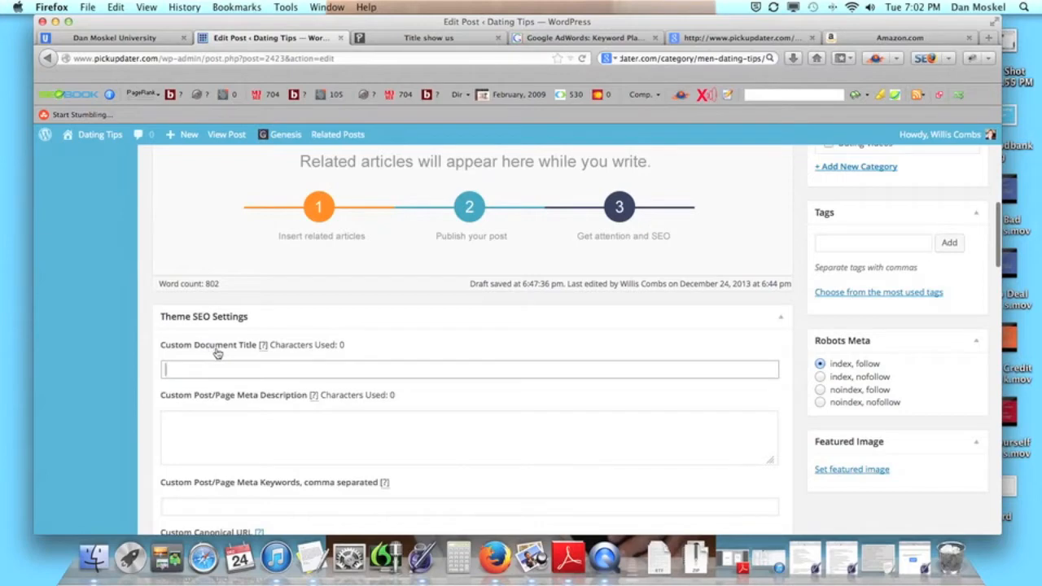
left_click(742, 39)
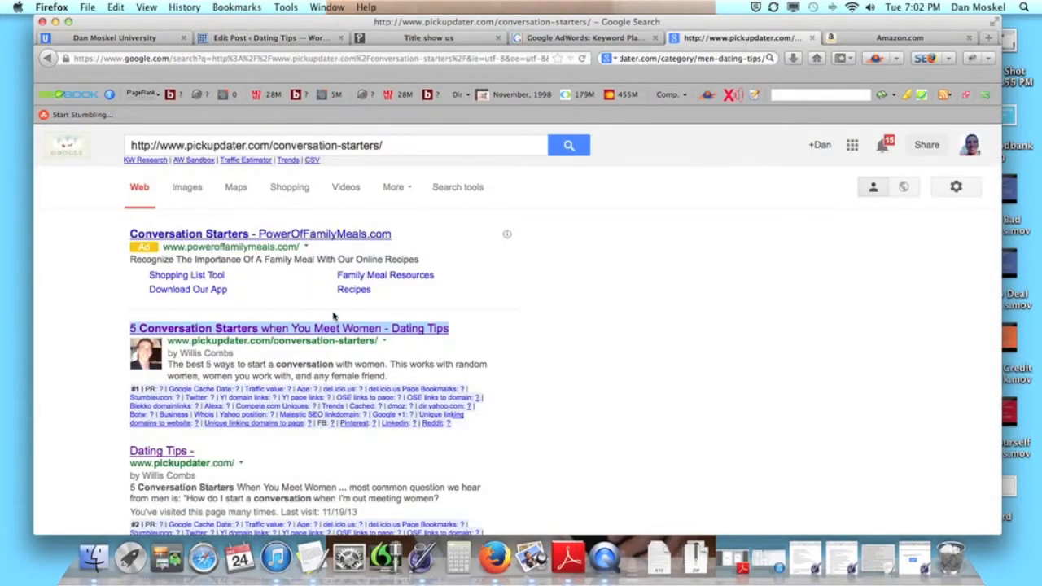
left_click(298, 38)
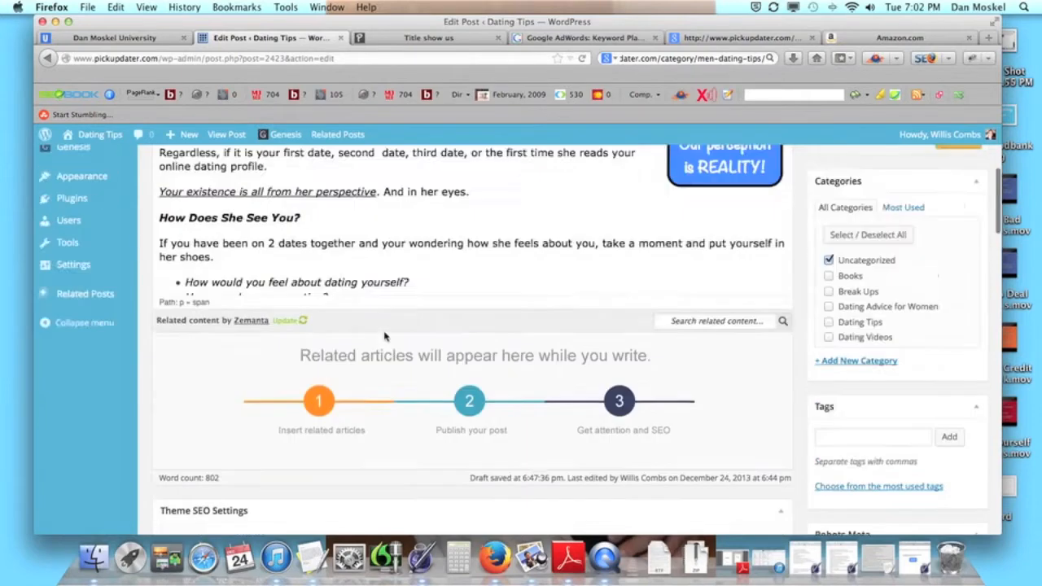
scroll(391, 309, "up", 10)
left_click(583, 39)
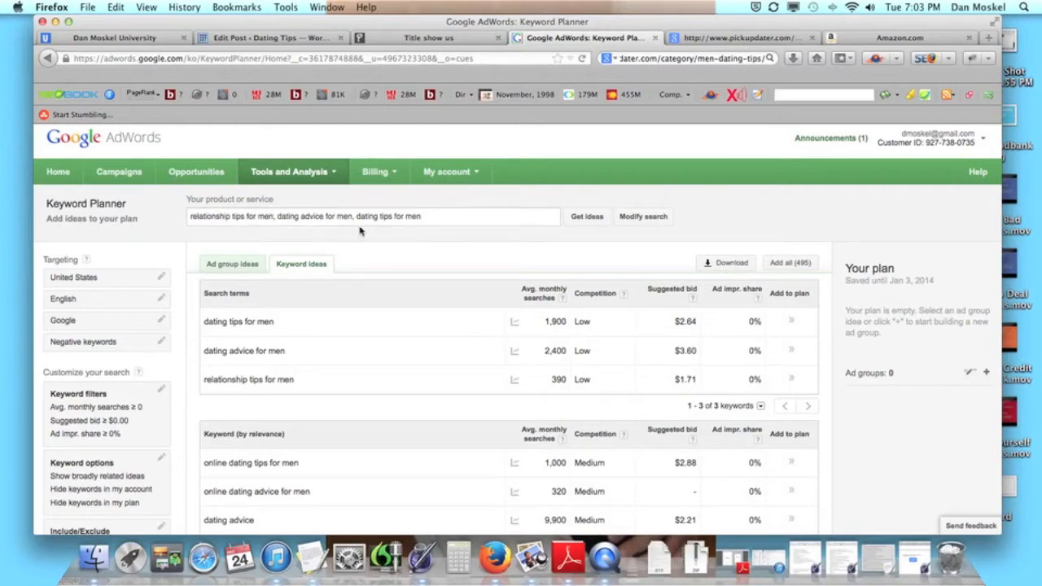
mouse_move(429, 351)
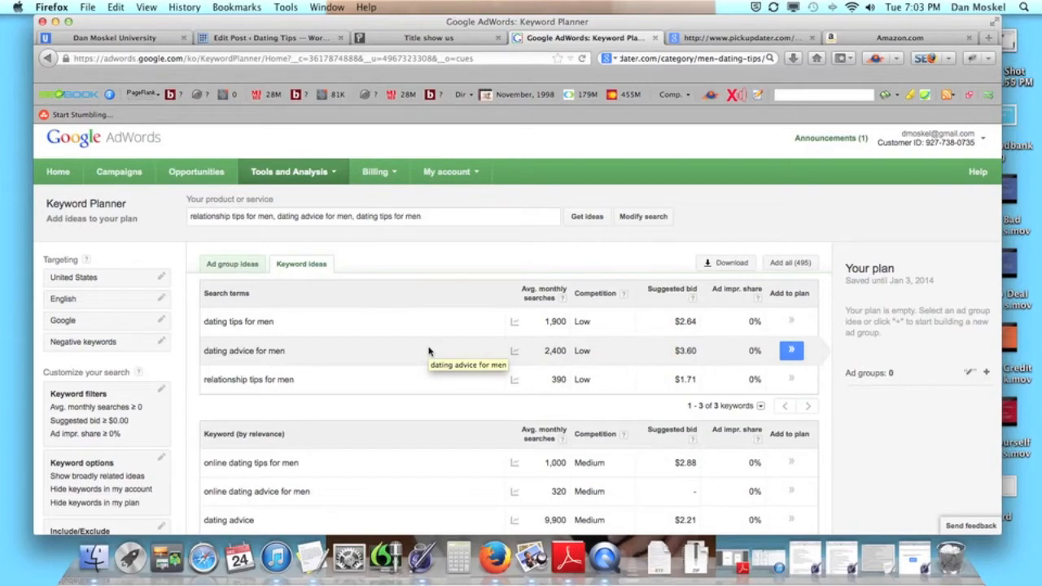
Add 'men dating tips' to the searched keywords, select 'dating tips for men', and bring TextEdit forward
left_click(456, 216)
type(",")
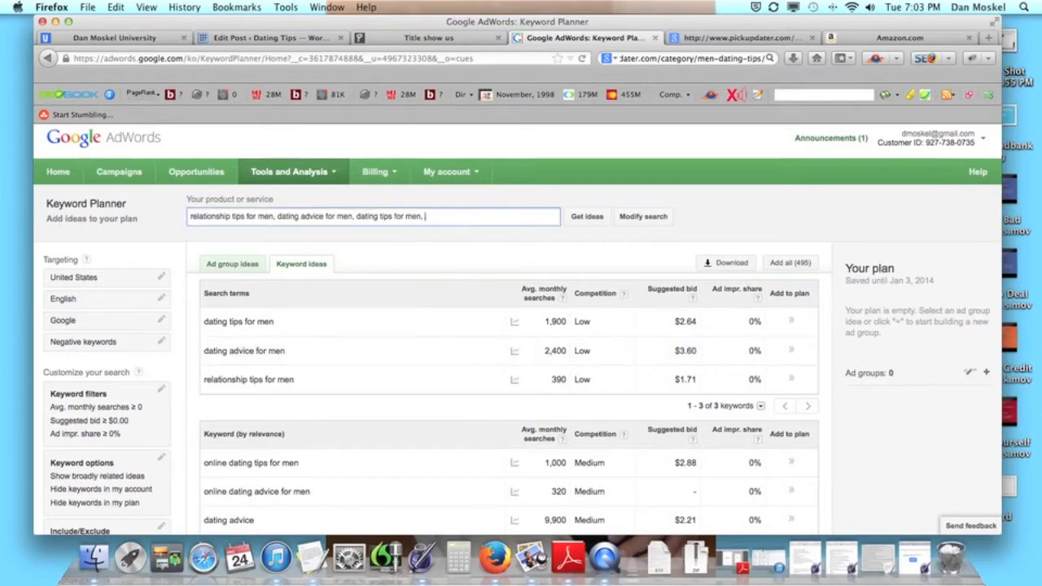
type(", men dating tips")
key("Return")
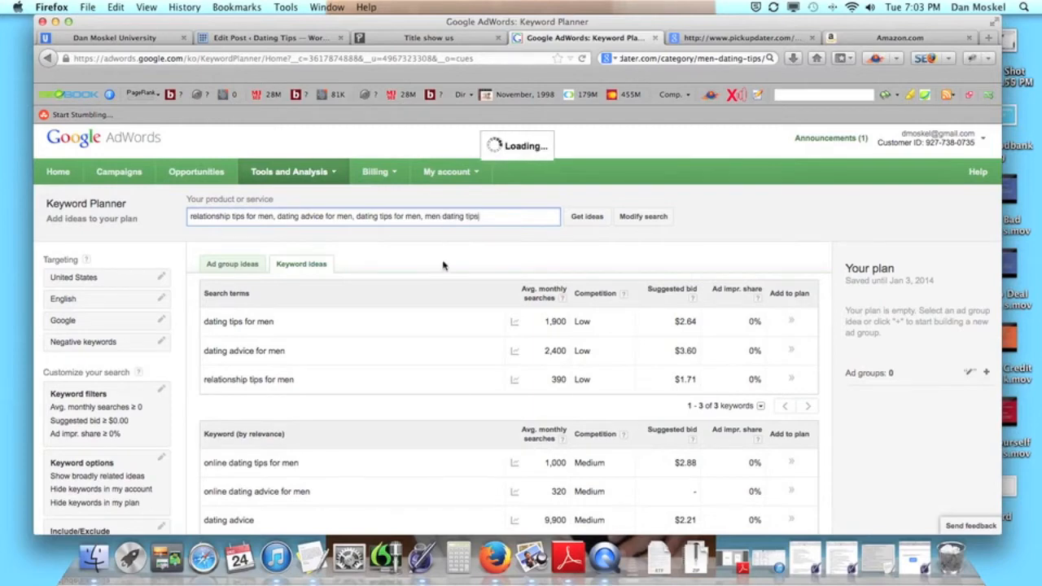
mouse_move(351, 322)
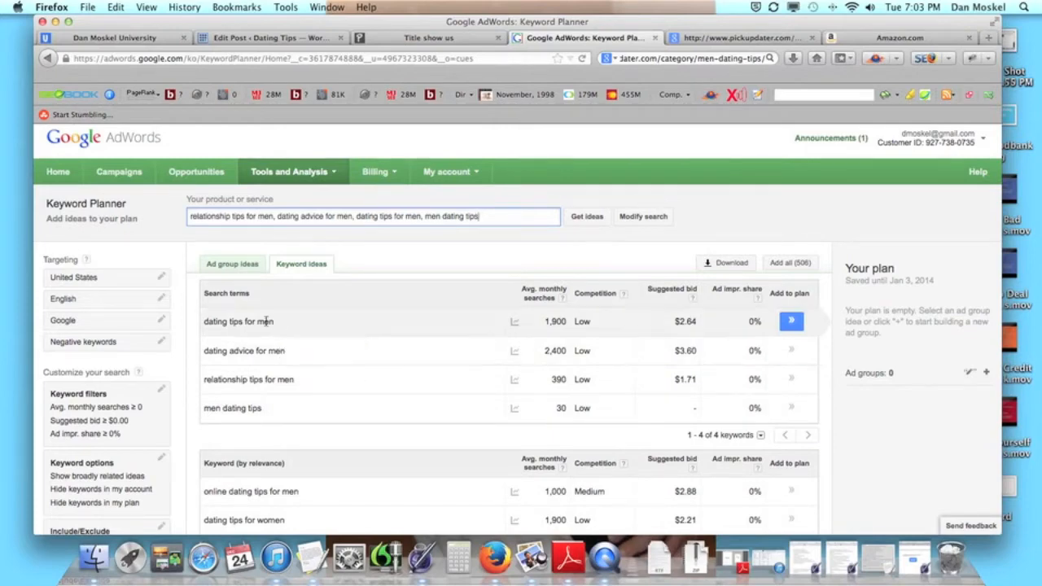
left_click_drag(275, 321, 197, 324)
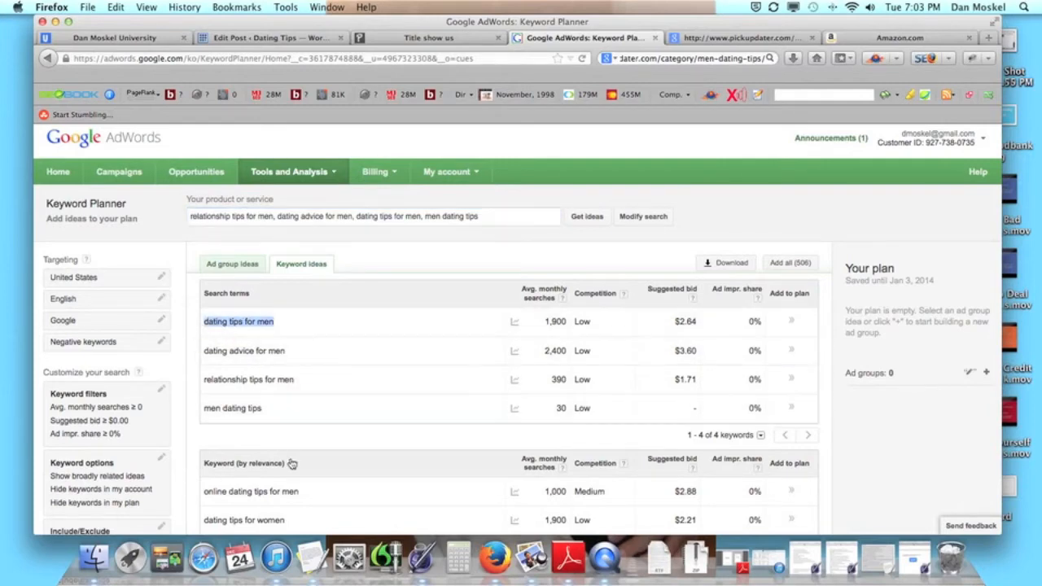
left_click(313, 558)
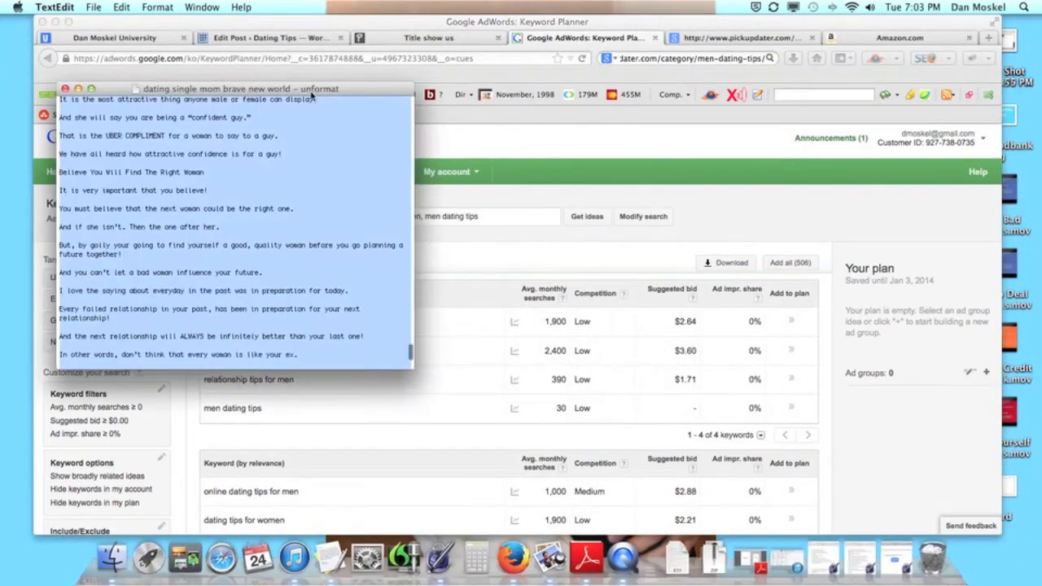
Move the TextEdit window right and insert a new line above Chapter 9
left_click_drag(312, 91, 676, 213)
left_click(523, 254)
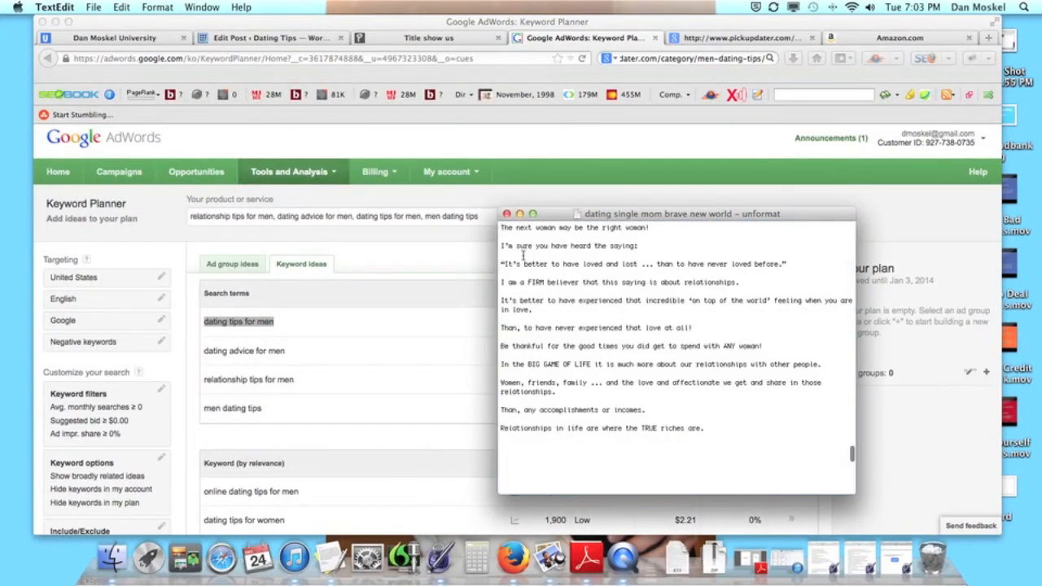
scroll(546, 447, "down", 5)
left_click(529, 385)
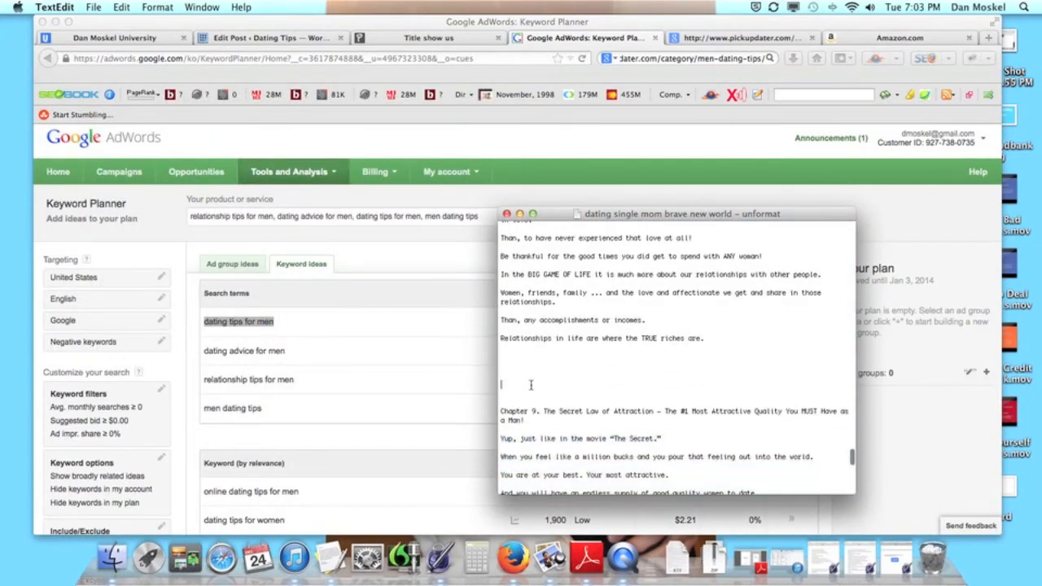
key("Return")
key("Return")
key("Return")
type("Dating Tips")
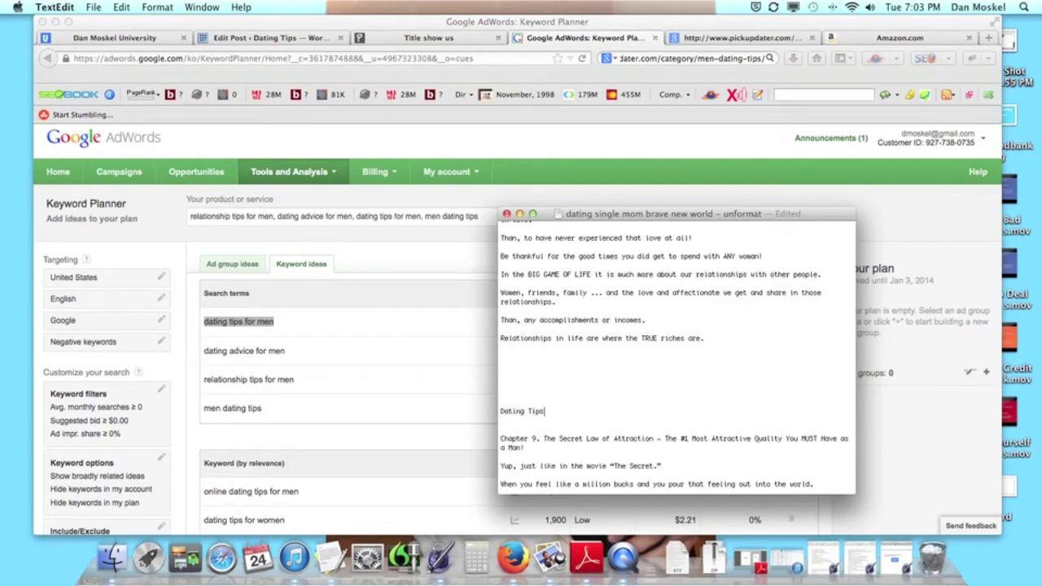
type("for Men - ")
type("You Exist In Her World")
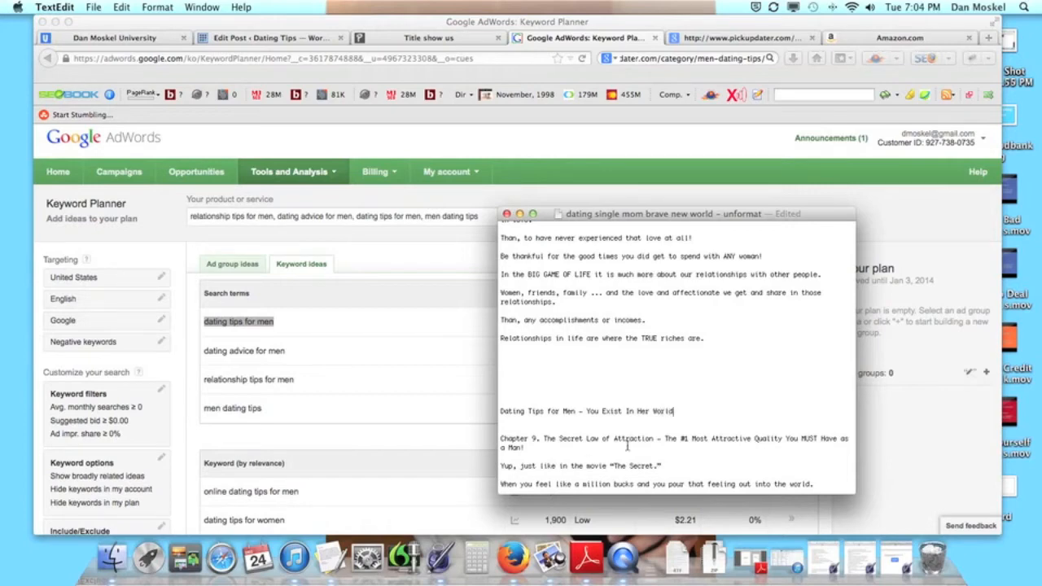
Copy the line 'Dating Tips for Men - You Exist In Her World' and minimize the document
left_click_drag(677, 412, 501, 412)
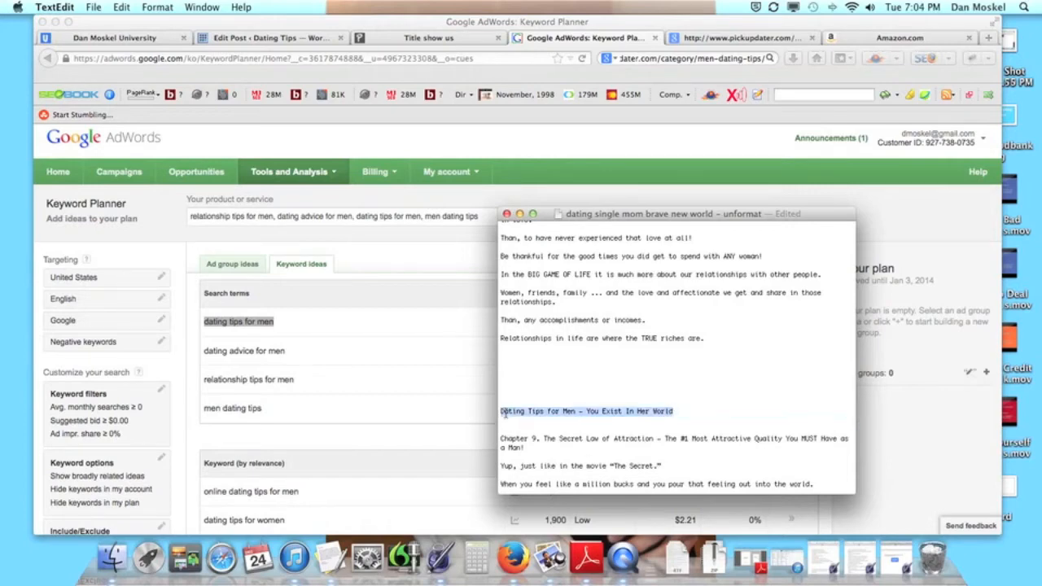
right_click(503, 413)
left_click(553, 404)
left_click(520, 214)
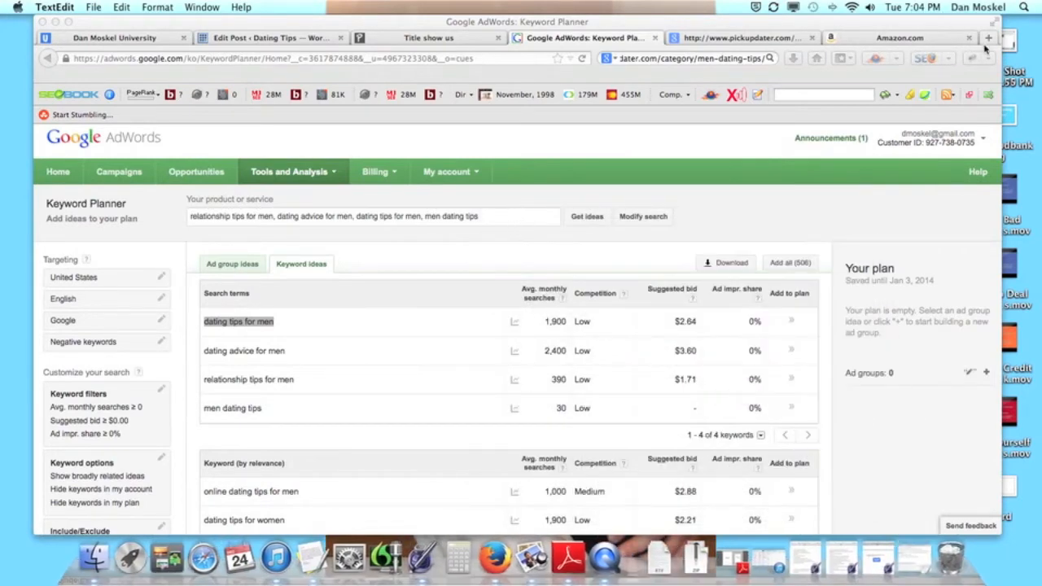
Search 'character count' in a new tab and load the JavaScript Kit Character Count page
left_click(988, 38)
type("char")
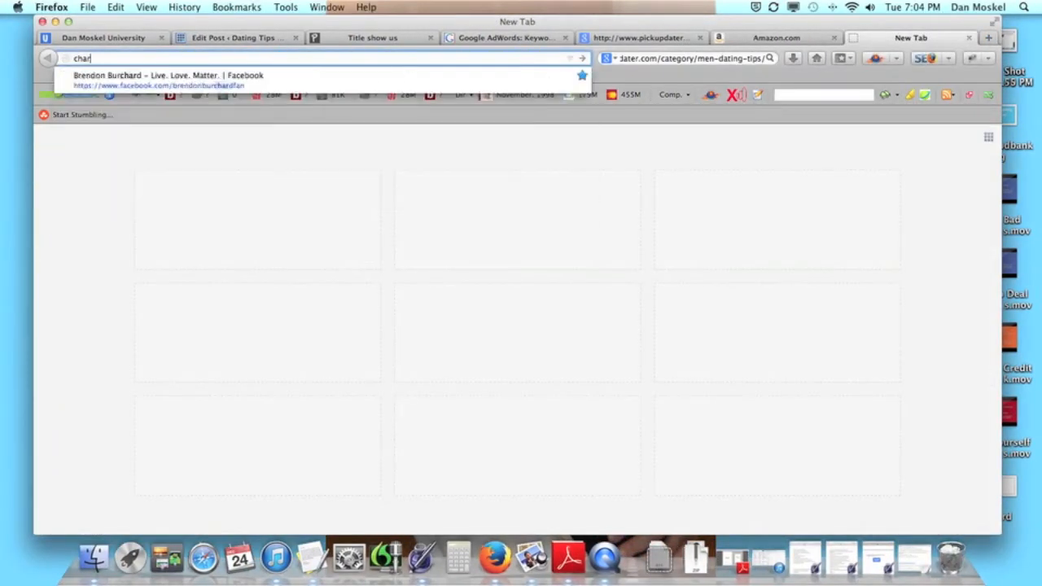
type("acter cou")
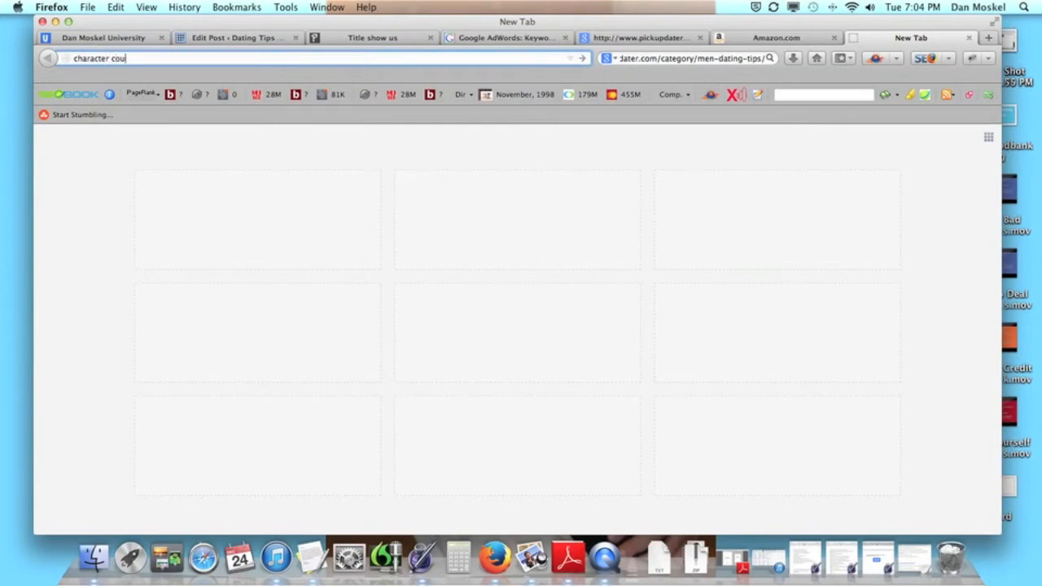
type("nt")
key("Return")
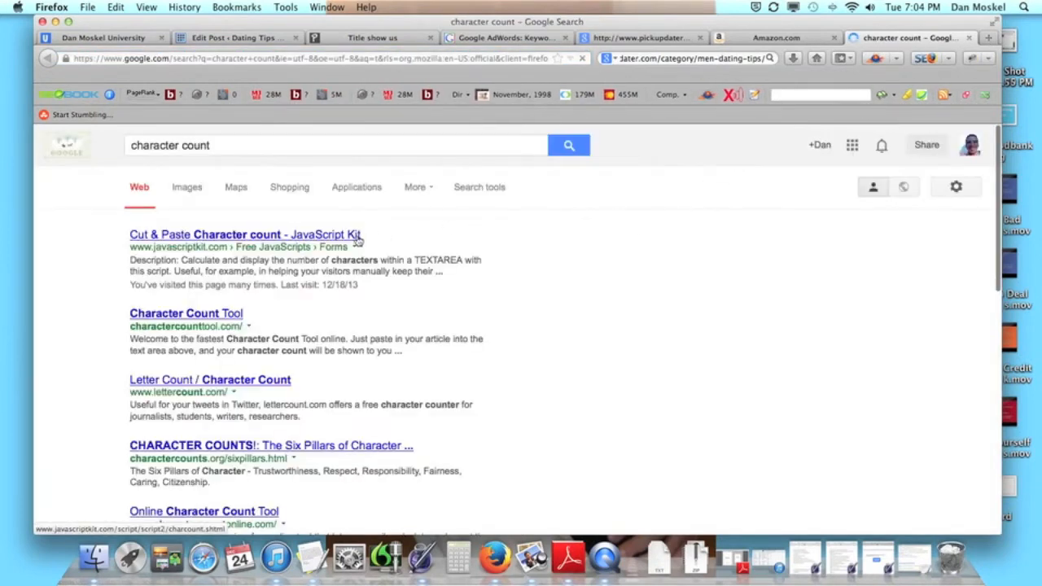
left_click(356, 237)
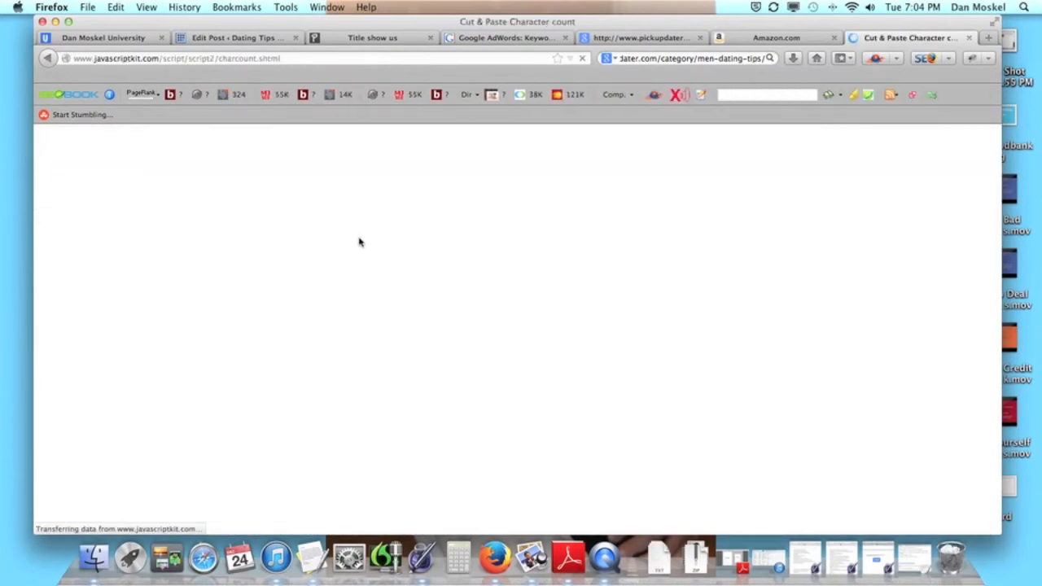
Paste the title and calculate its 44 characters, then return to the pickupdater results
left_click(279, 381)
key("super+v")
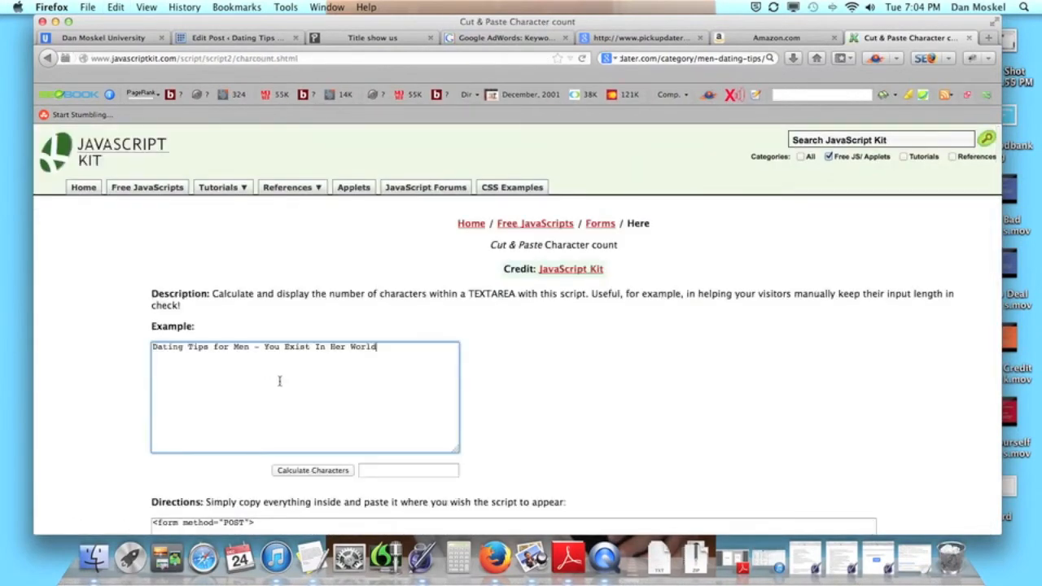
left_click(342, 473)
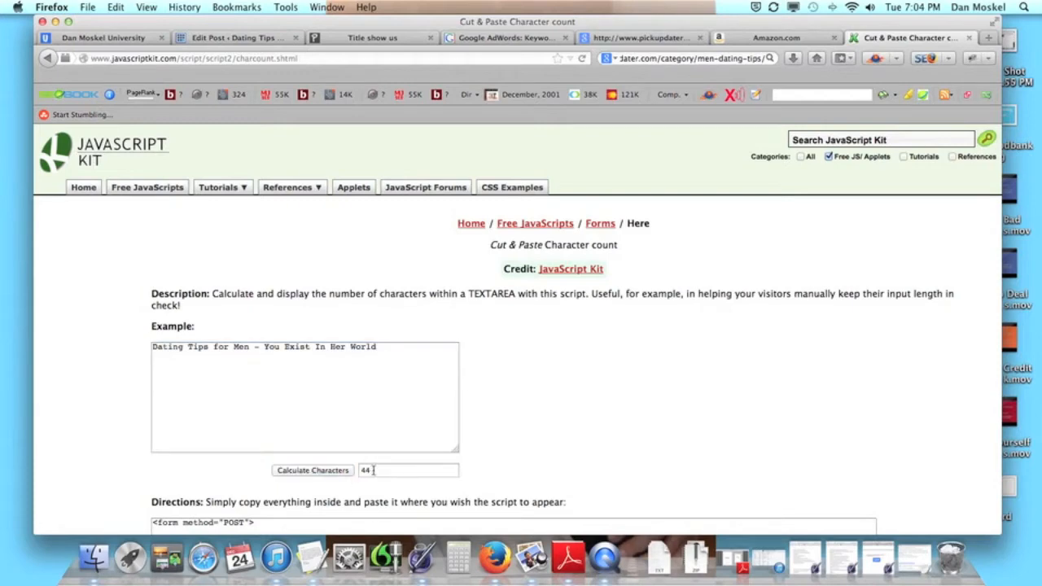
left_click(643, 38)
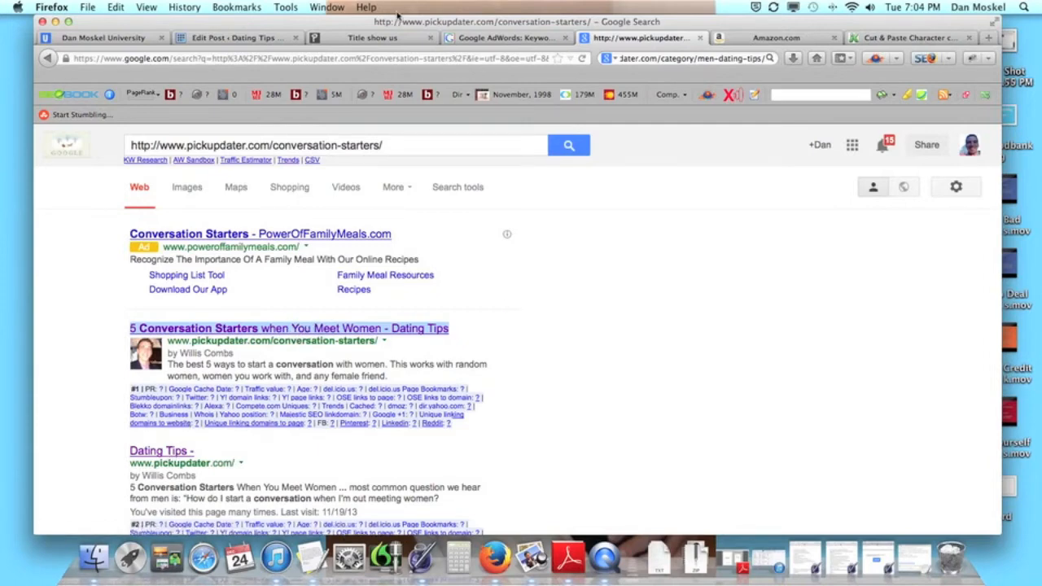
Replace the WordPress post title with 'Dating Tips for Men - You Exist In Her World'
left_click(244, 37)
left_click(261, 238)
key("super+a")
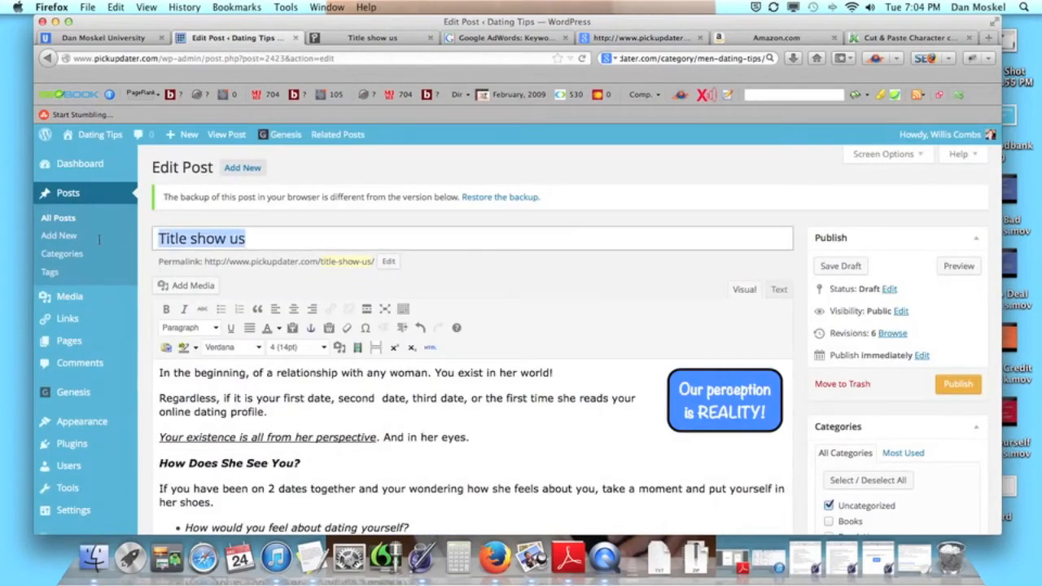
key("super+v")
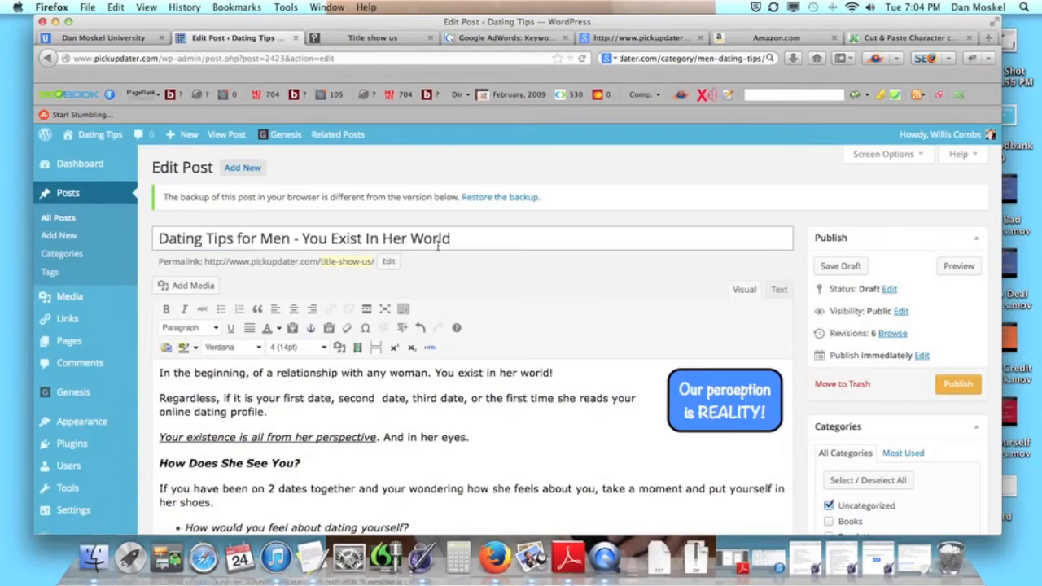
scroll(439, 269, "down", 5)
scroll(424, 325, "down", 3)
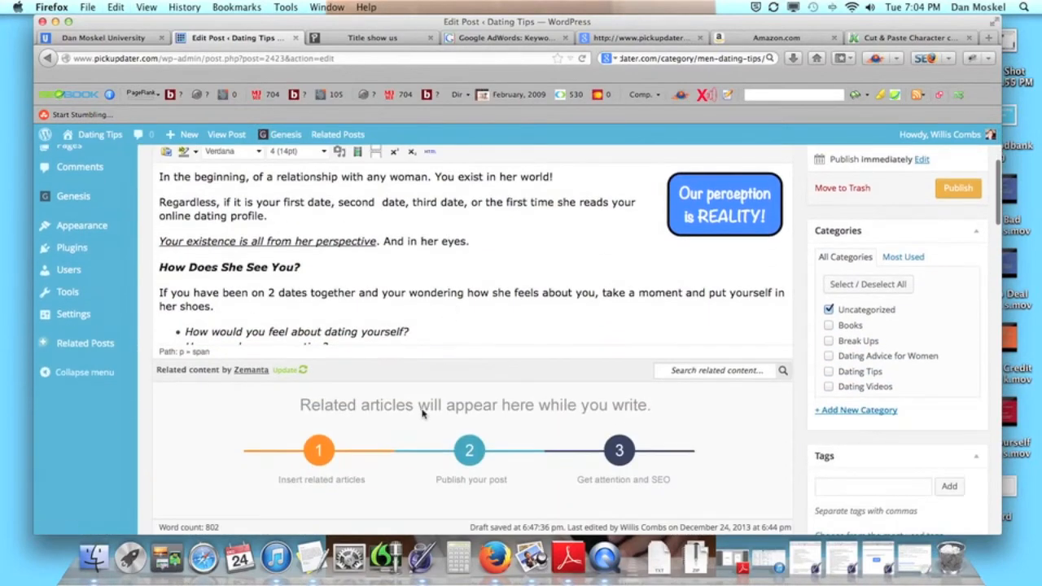
scroll(422, 414, "down", 3)
scroll(422, 414, "down", 2)
Paste the same title into the Theme SEO Custom Document Title and select 'Dating Tips for Men'
left_click(371, 391)
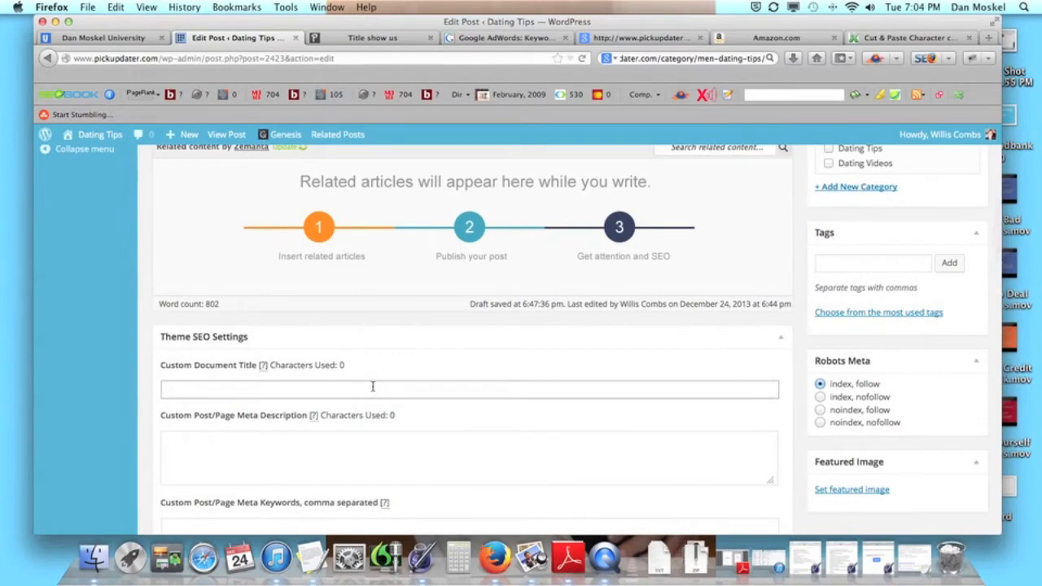
key("super+v")
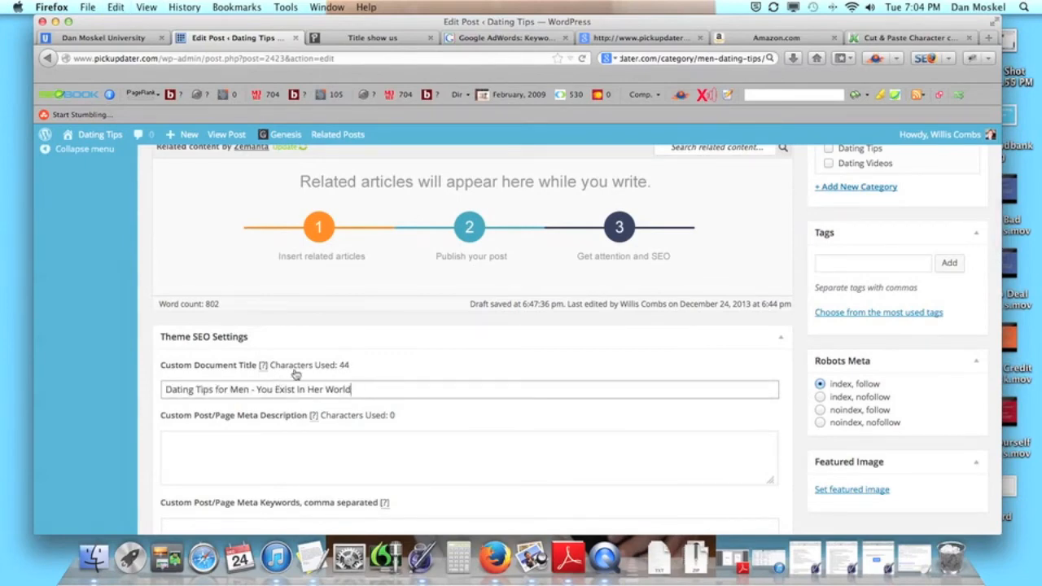
left_click_drag(166, 391, 251, 390)
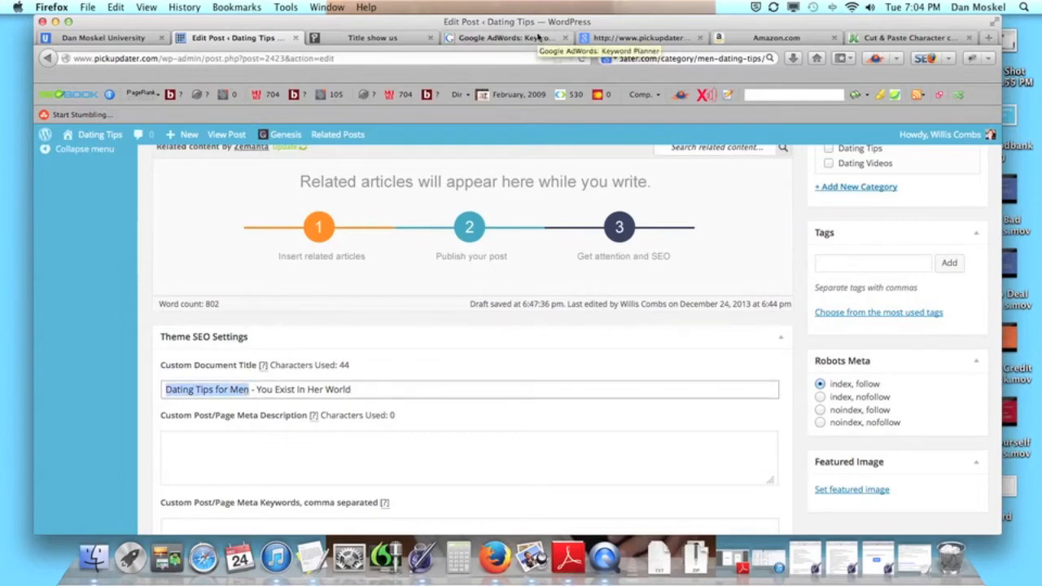
Review the conversation-starters result's title and description on Google, then switch to Keyword Planner
left_click(315, 441)
scroll(348, 427, "up", 10)
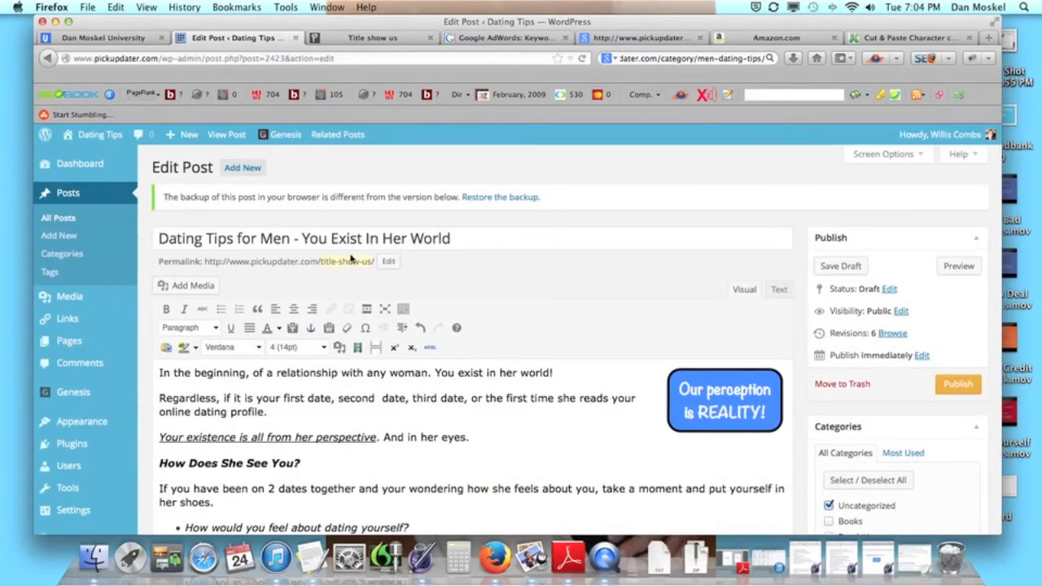
left_click(643, 39)
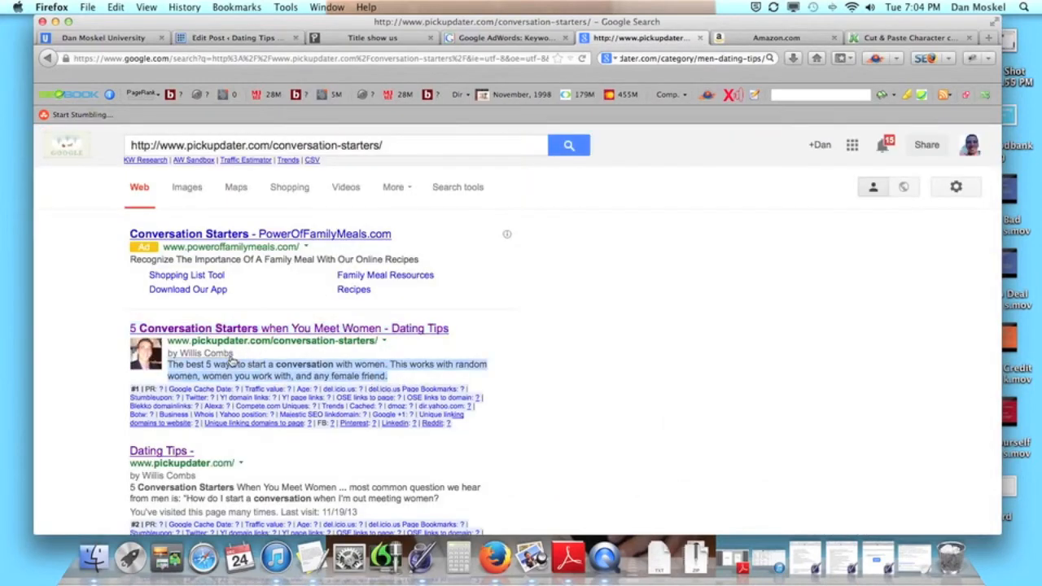
left_click_drag(229, 362, 130, 329)
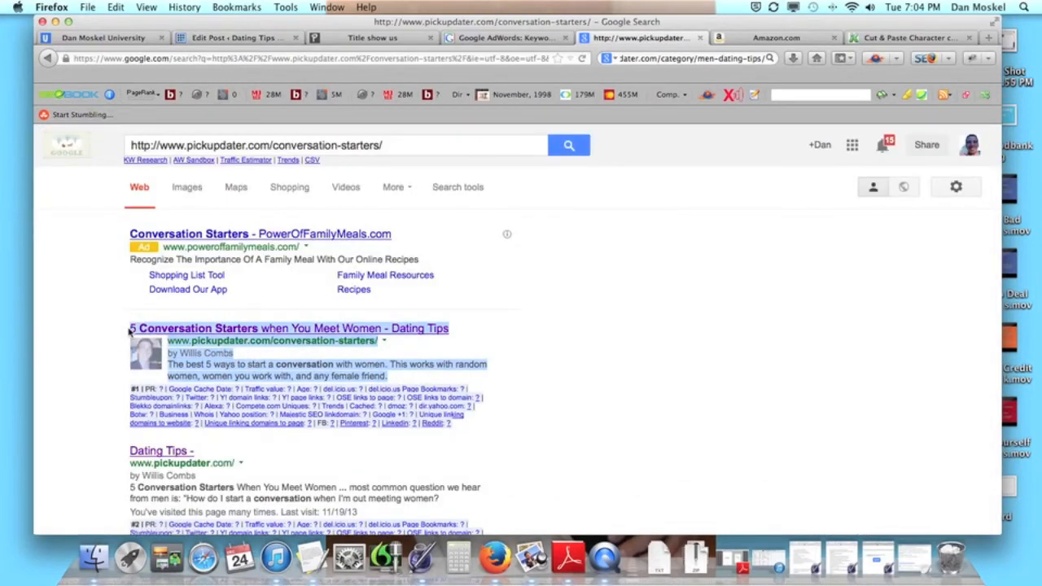
left_click(696, 414)
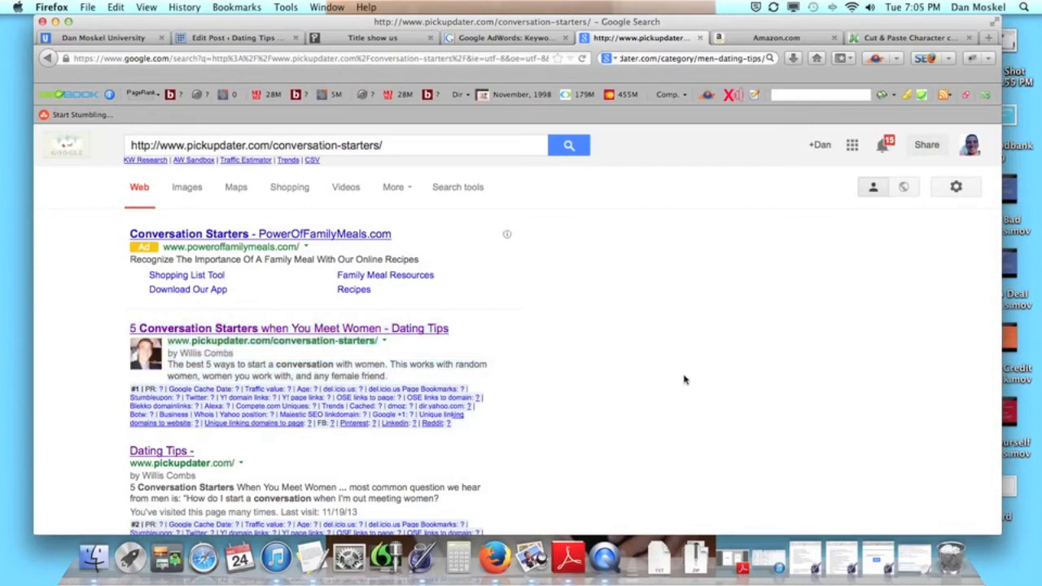
left_click(505, 38)
mouse_move(326, 322)
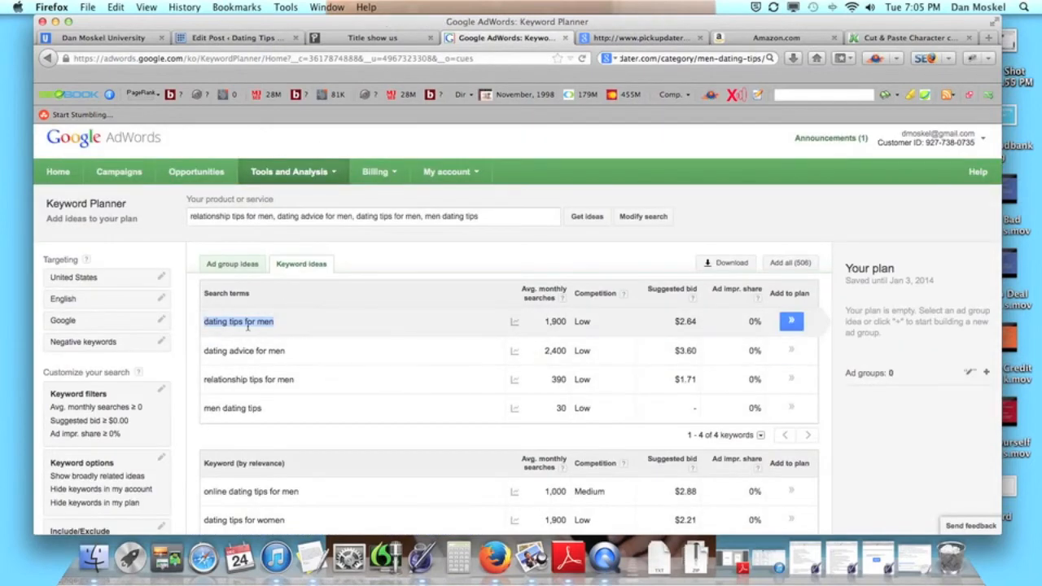
scroll(305, 364, "down", 3)
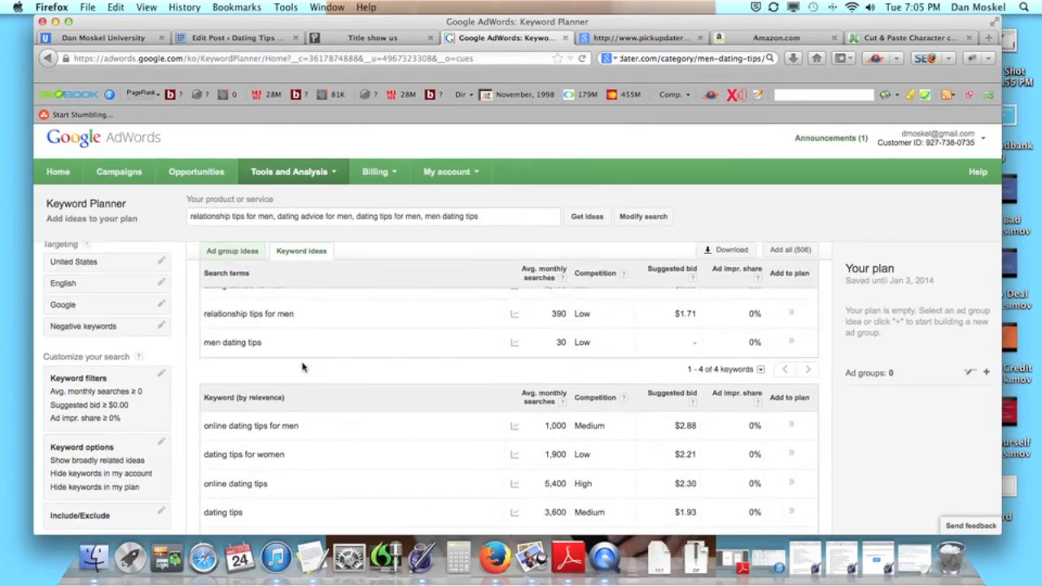
scroll(304, 364, "up", 2)
scroll(305, 364, "up", 2)
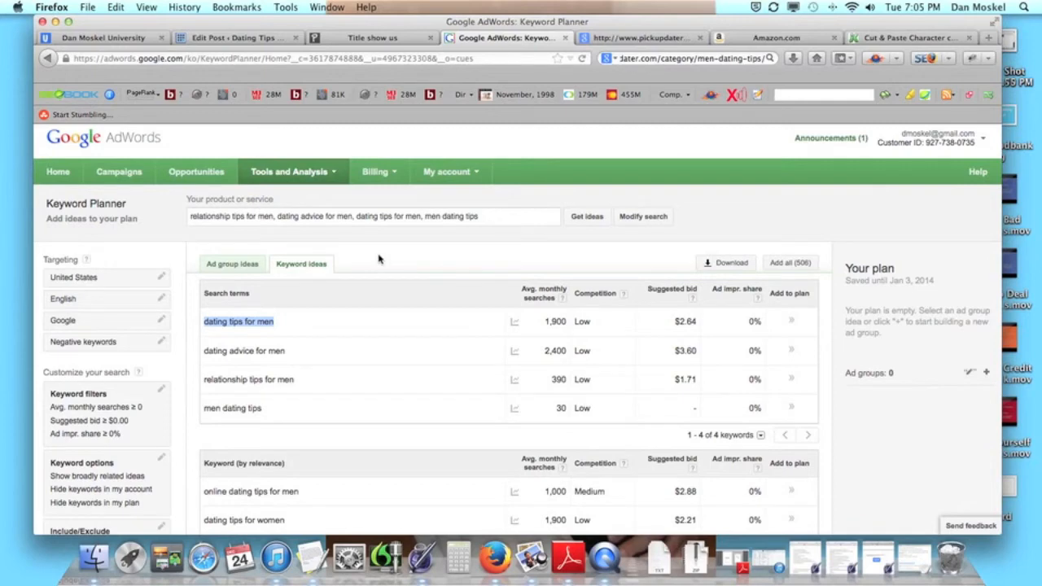
Highlight 'men dating tips' and the 1,900 monthly searches figure, then return to the post editor
left_click_drag(204, 408, 265, 410)
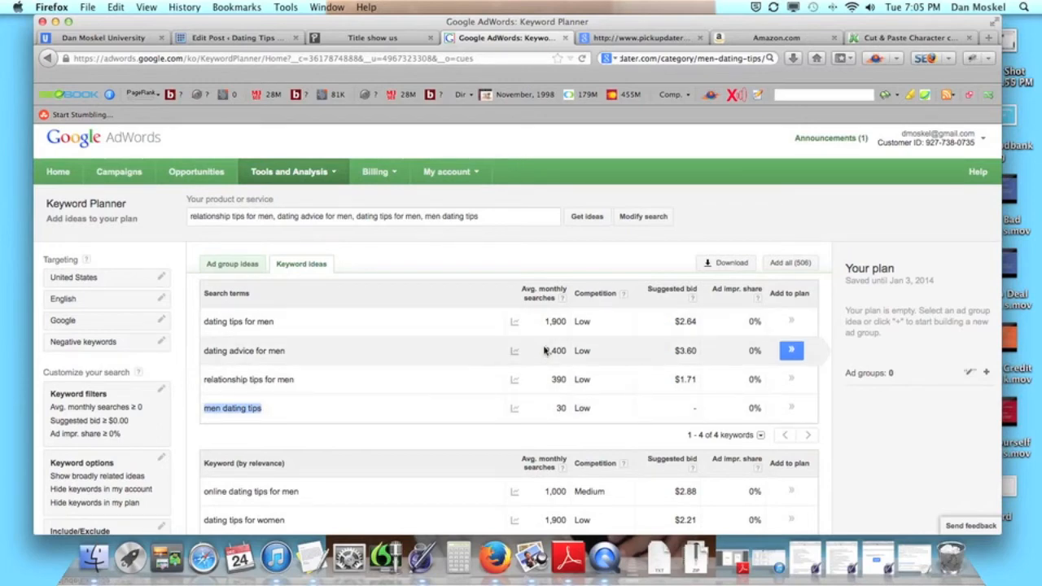
left_click_drag(544, 321, 570, 322)
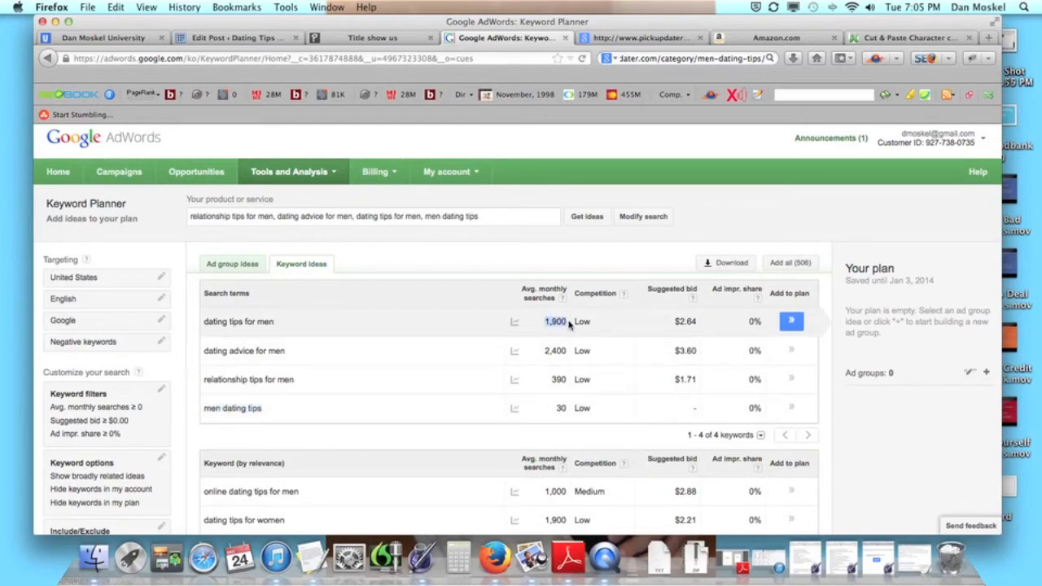
scroll(428, 350, "down", 3)
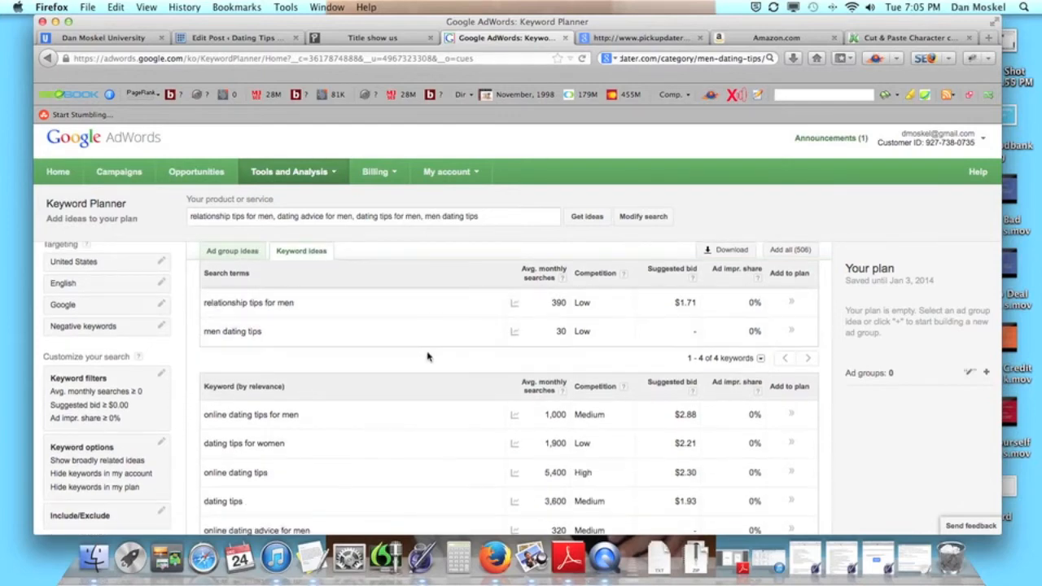
scroll(371, 406, "down", 3)
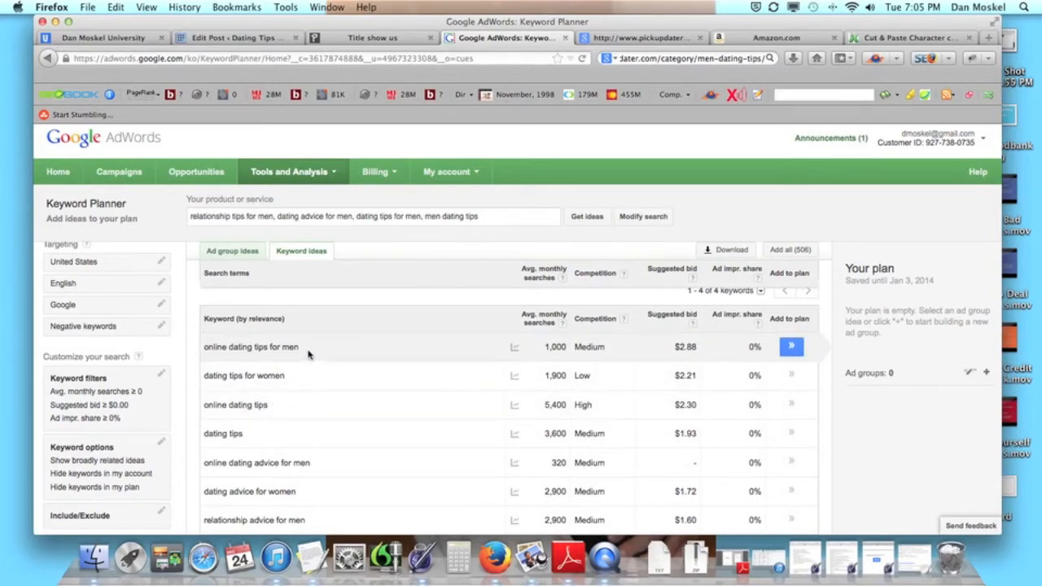
scroll(314, 464, "down", 4)
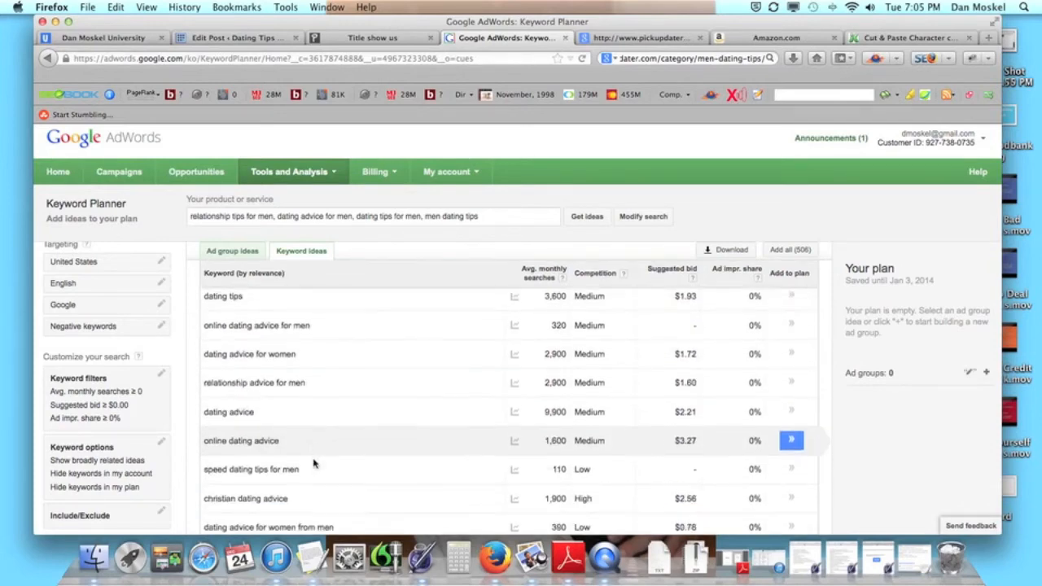
scroll(315, 464, "down", 2)
scroll(315, 465, "down", 2)
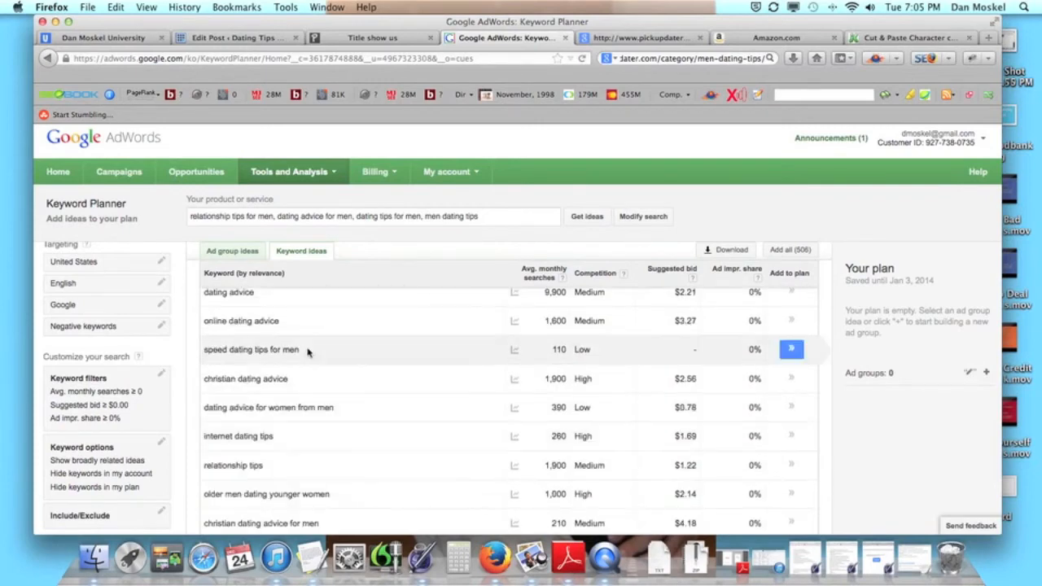
scroll(308, 351, "up", 2)
scroll(308, 351, "up", 2)
scroll(307, 353, "up", 2)
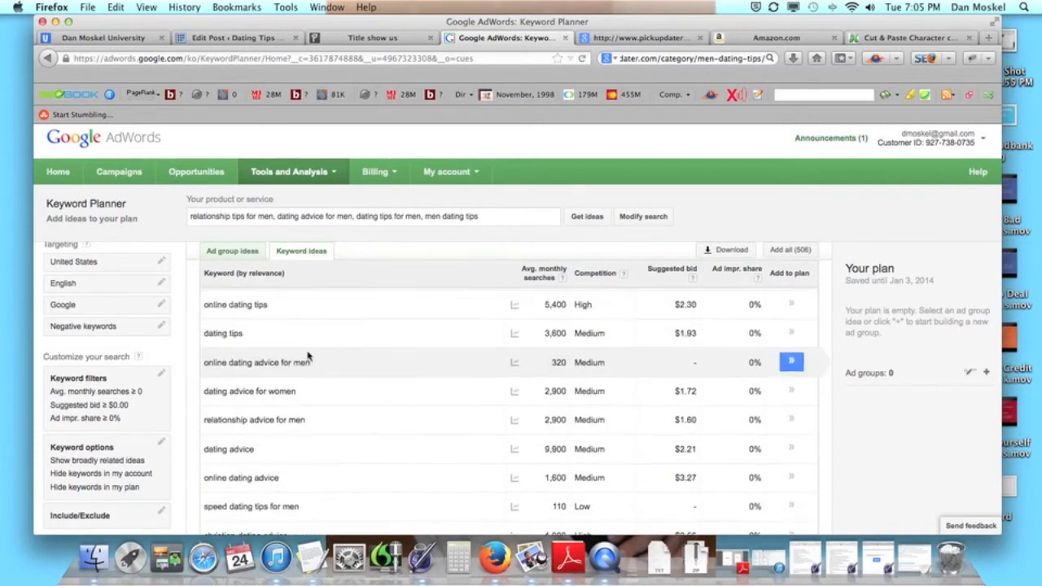
scroll(308, 356, "down", 3)
scroll(308, 356, "down", 2)
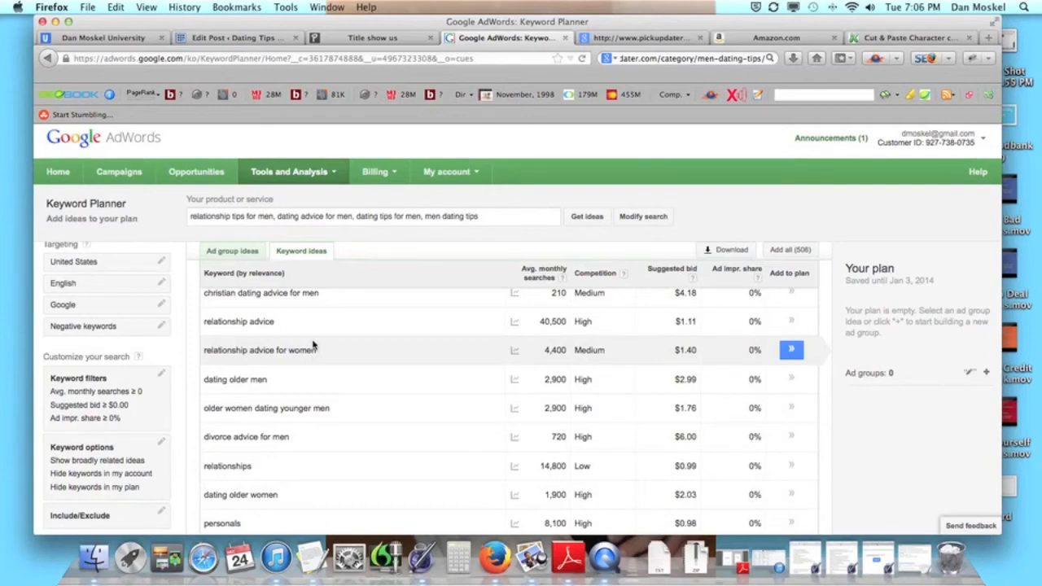
scroll(314, 349, "up", 5)
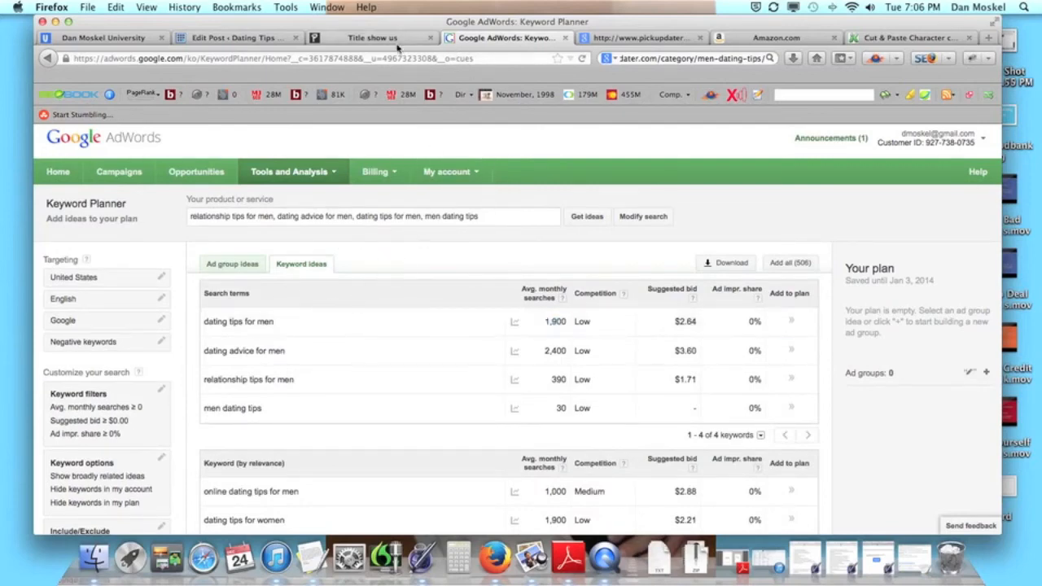
left_click(251, 40)
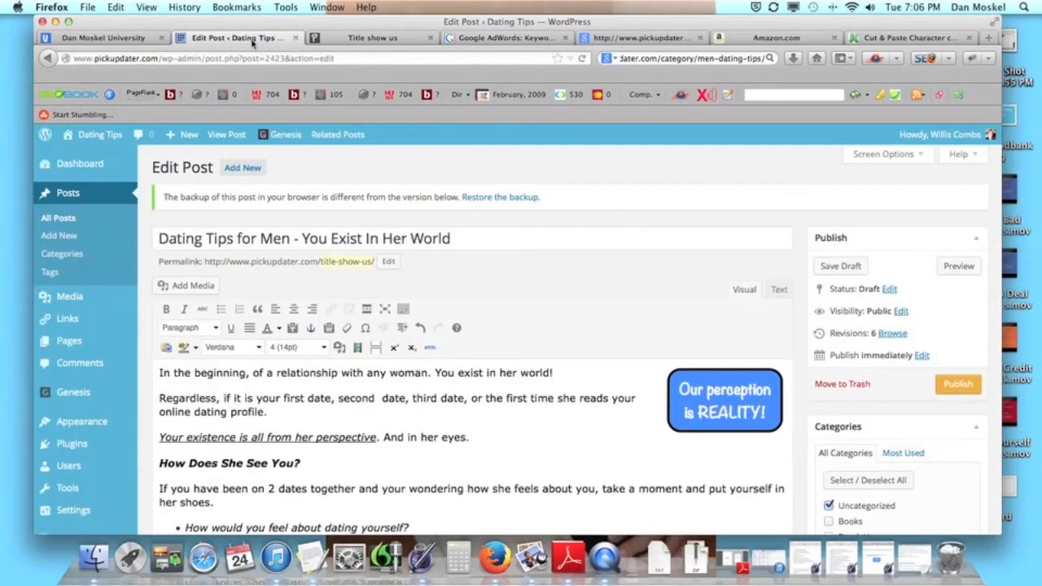
scroll(470, 254, "down", 2)
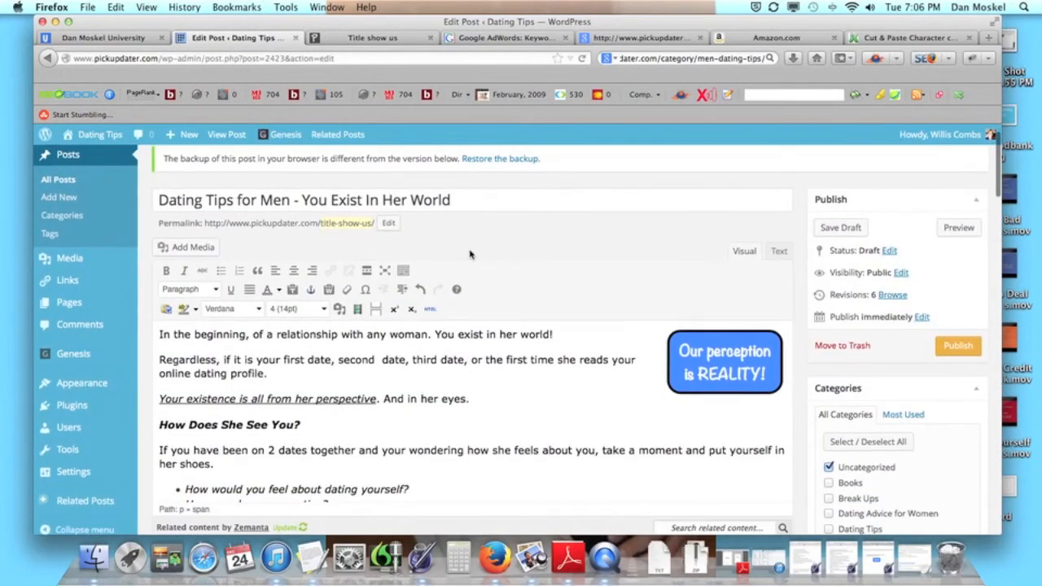
scroll(470, 254, "down", 4)
scroll(407, 326, "down", 6)
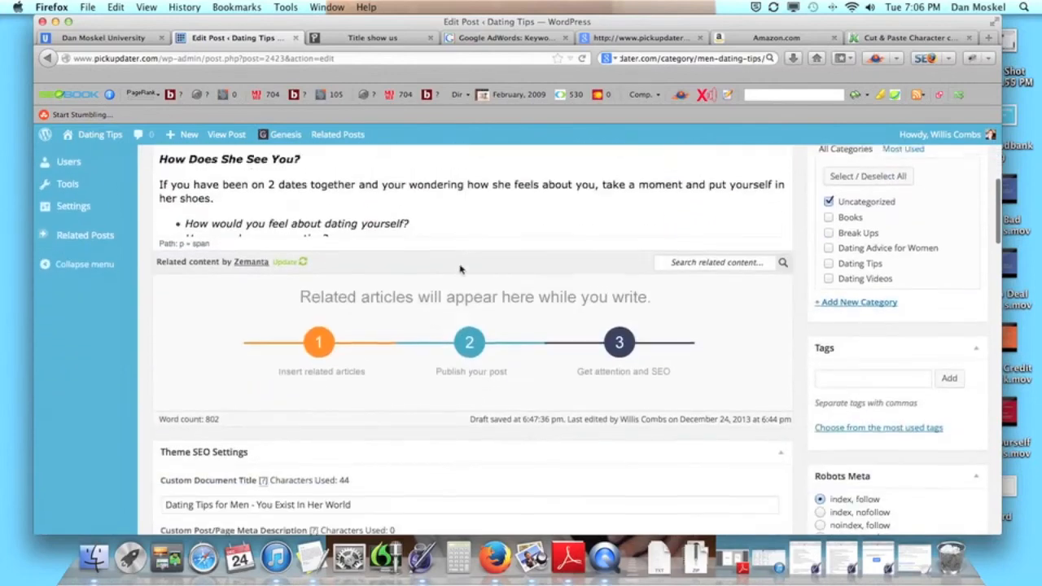
scroll(388, 397, "down", 4)
scroll(388, 398, "up", 15)
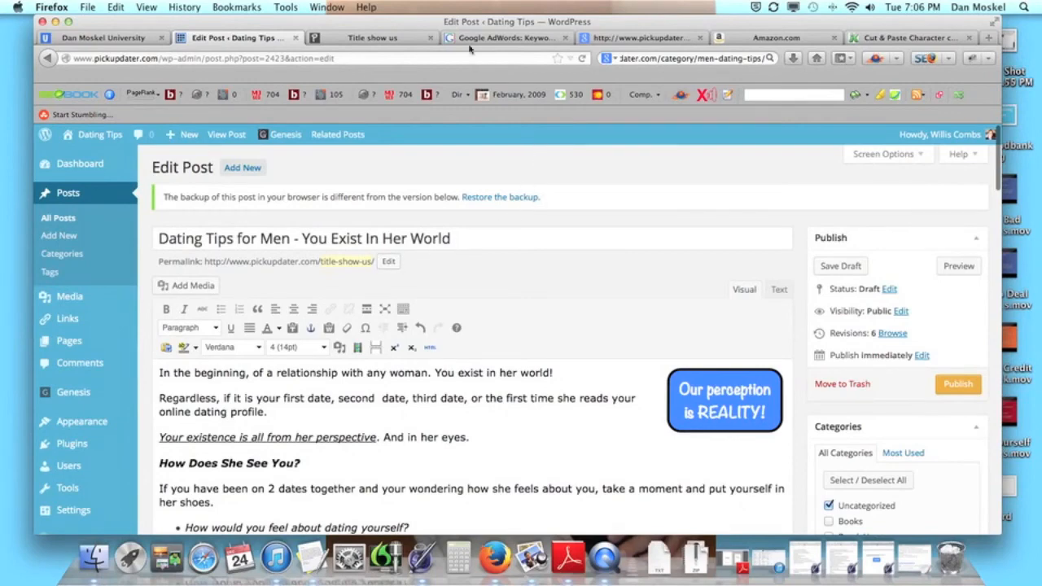
left_click(135, 38)
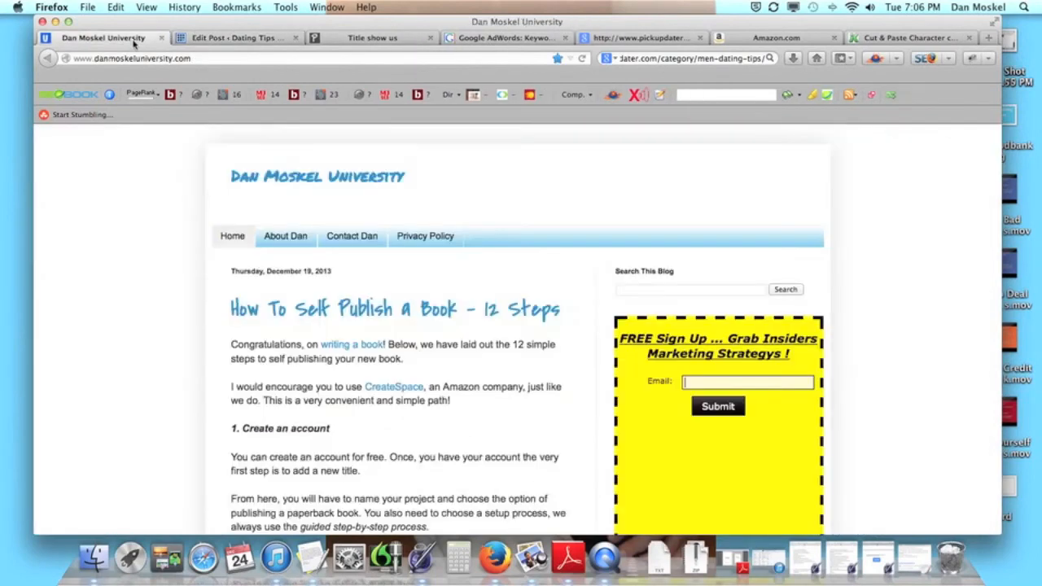
scroll(444, 348, "down", 10)
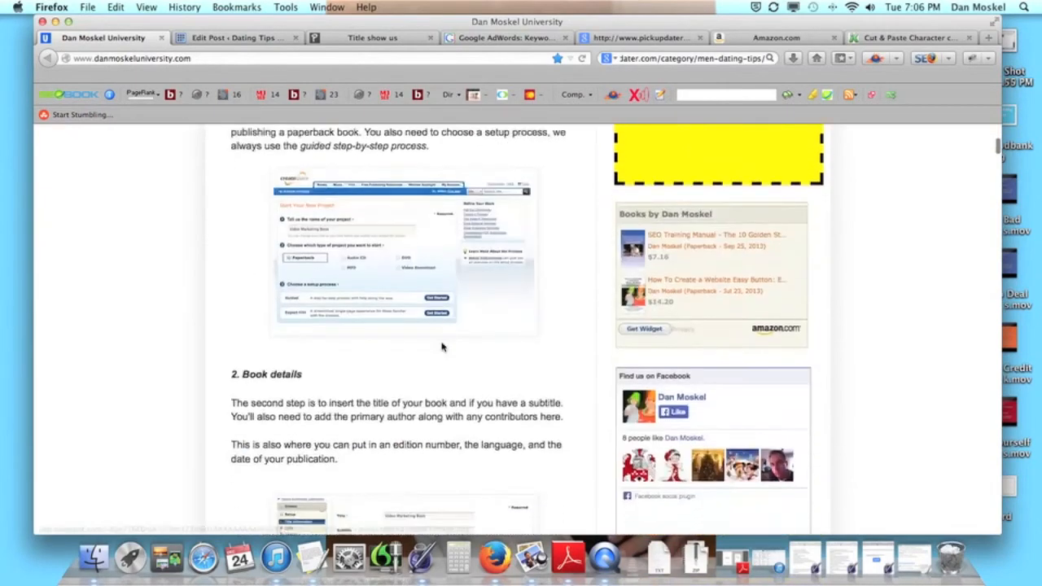
scroll(444, 348, "up", 3)
scroll(444, 349, "up", 8)
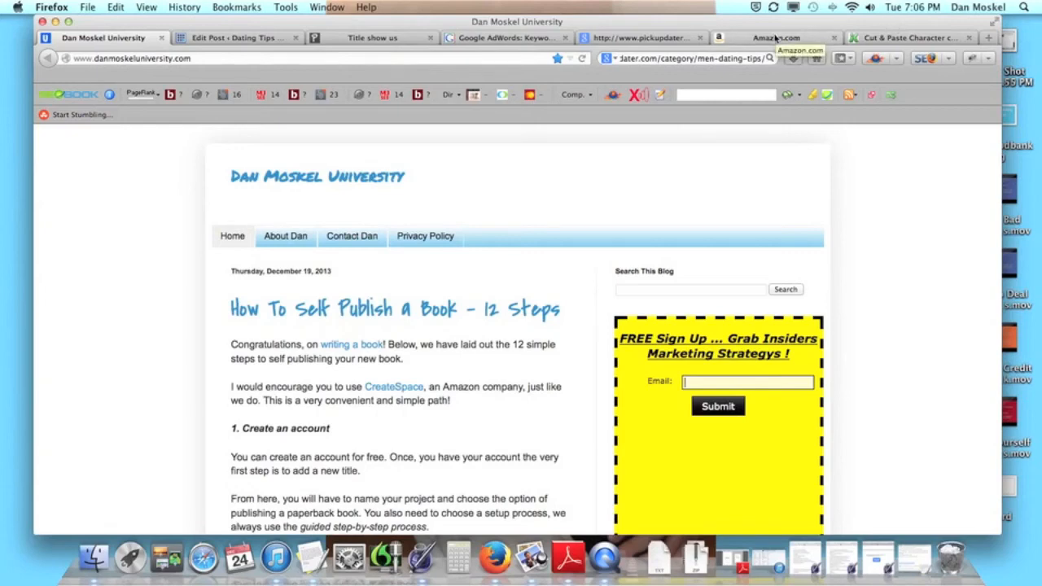
left_click(776, 38)
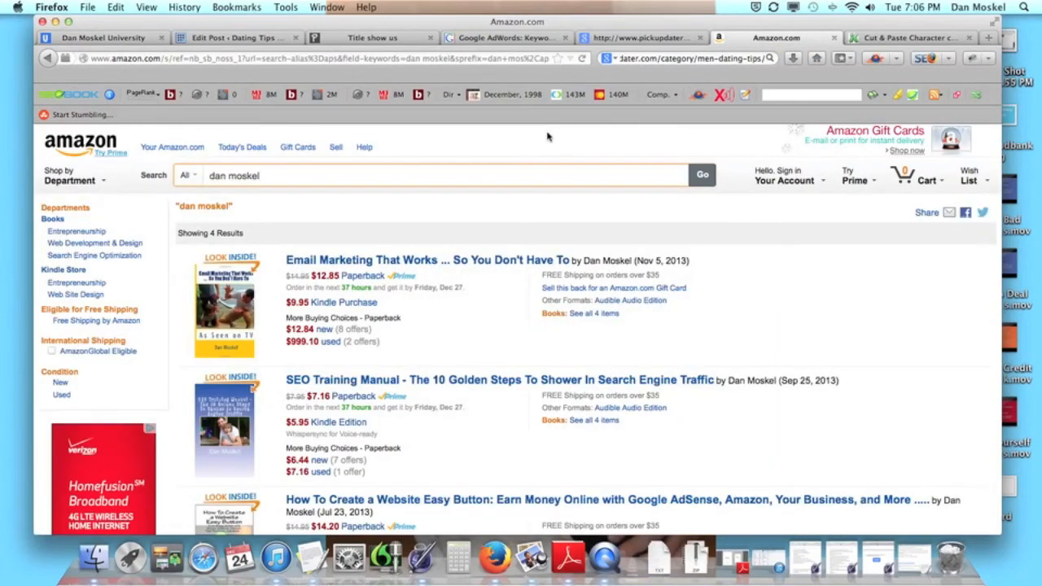
scroll(464, 230, "down", 3)
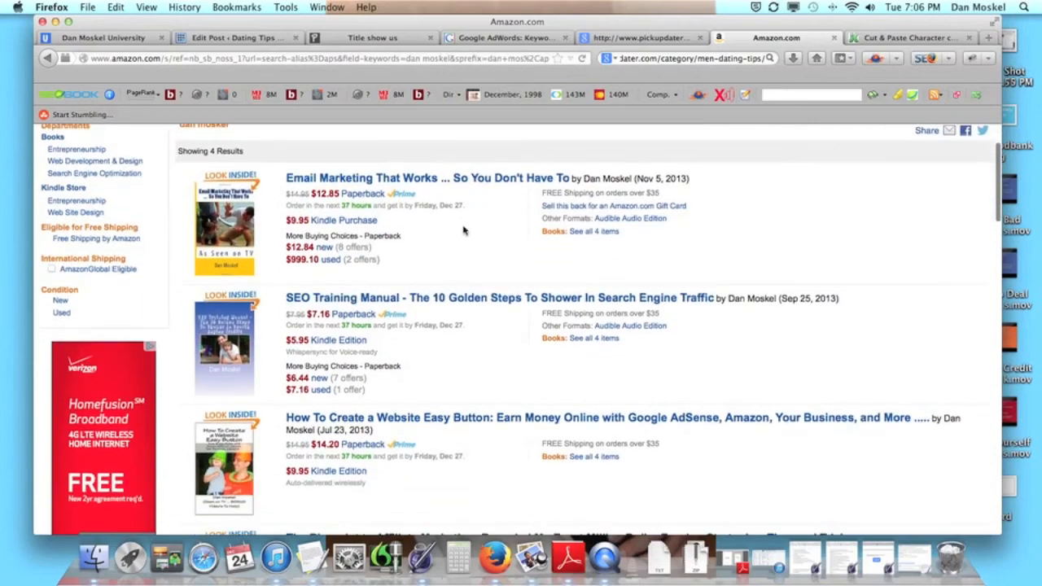
scroll(464, 230, "down", 5)
scroll(464, 230, "up", 10)
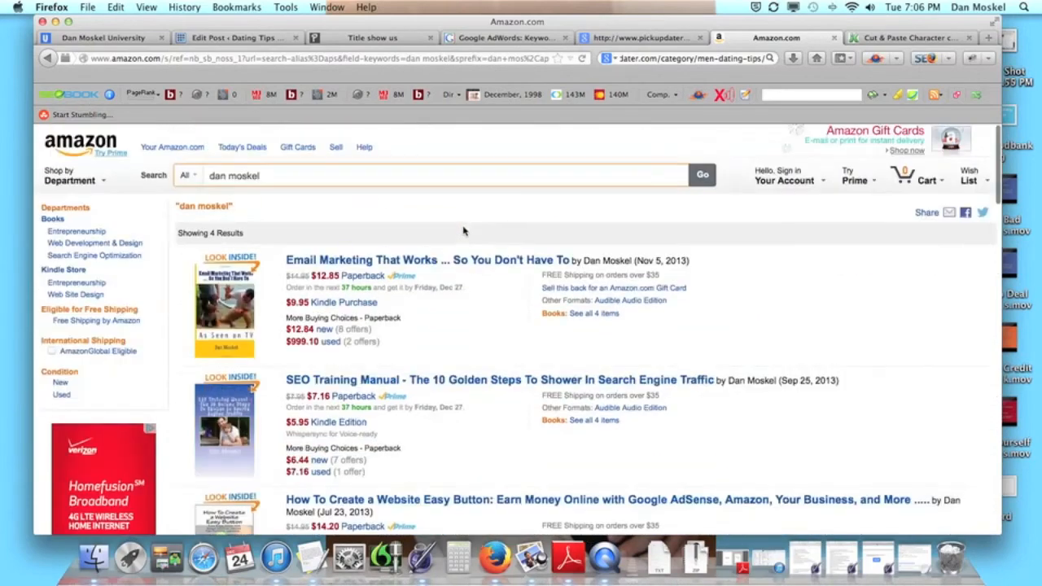
scroll(464, 231, "down", 8)
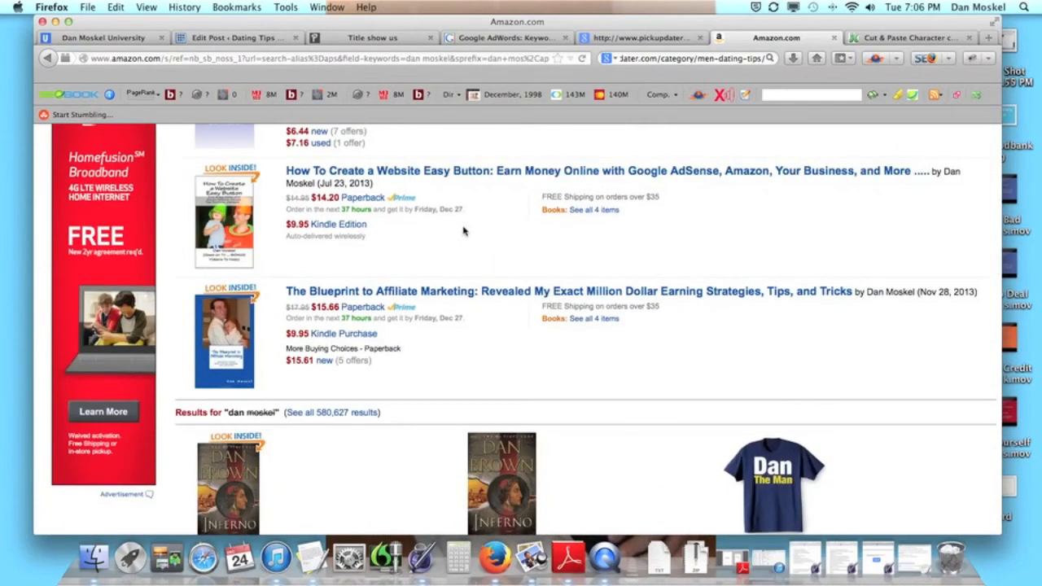
Select the Blueprint to Affiliate Marketing book title, then switch to the dating post preview
left_click_drag(301, 293, 853, 293)
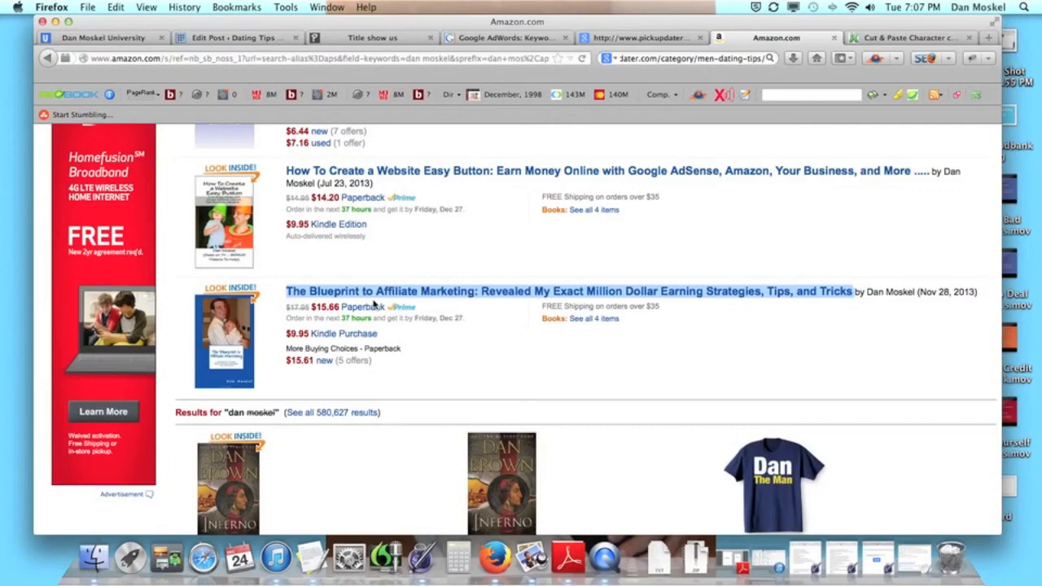
left_click(389, 38)
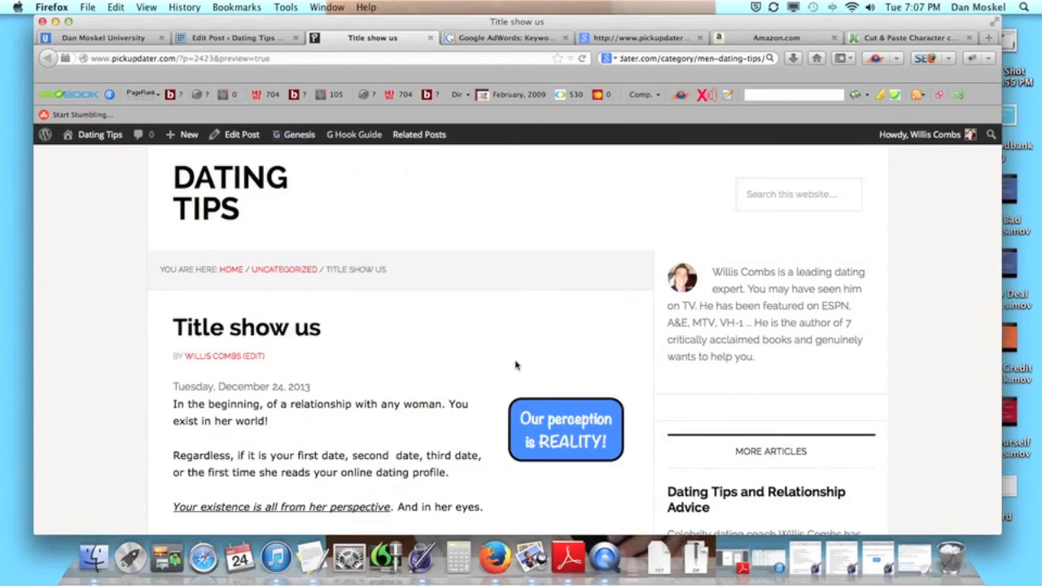